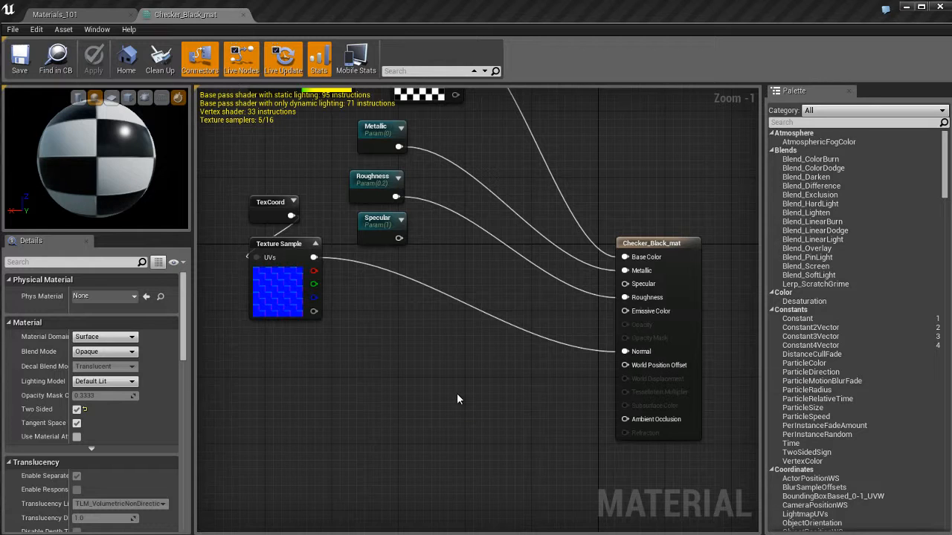
Step: Add a Constant node with value 1, feed it into World Position Offset, and apply the material
scroll(457, 395, "up", 1)
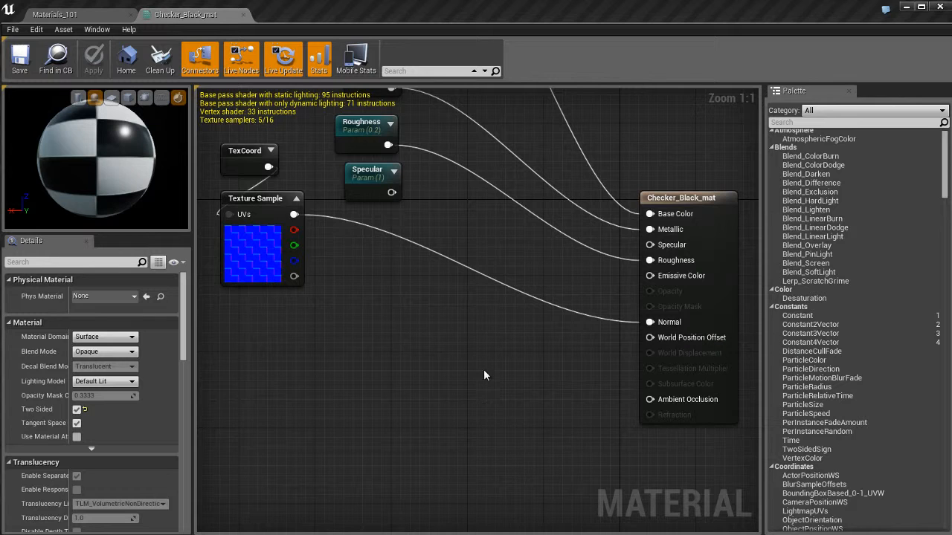
left_click(437, 353)
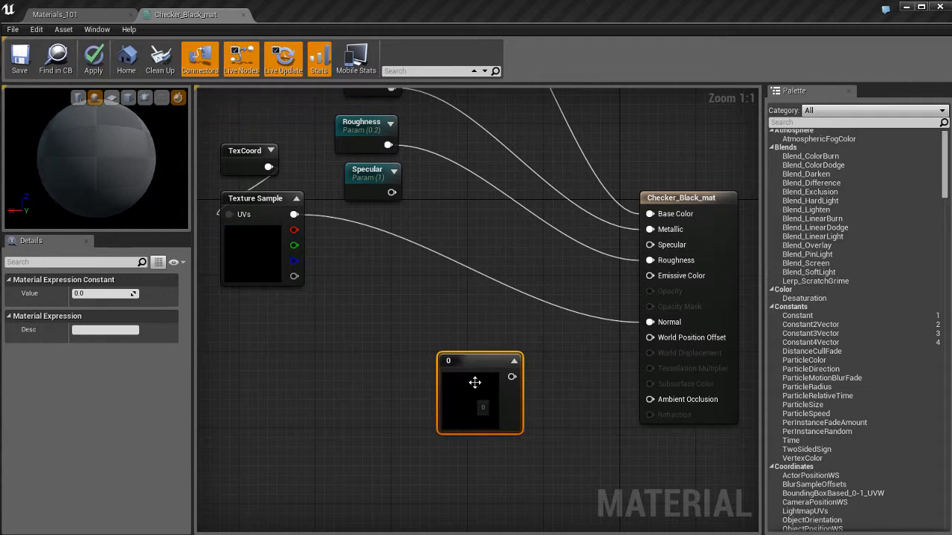
left_click_drag(500, 369, 650, 337)
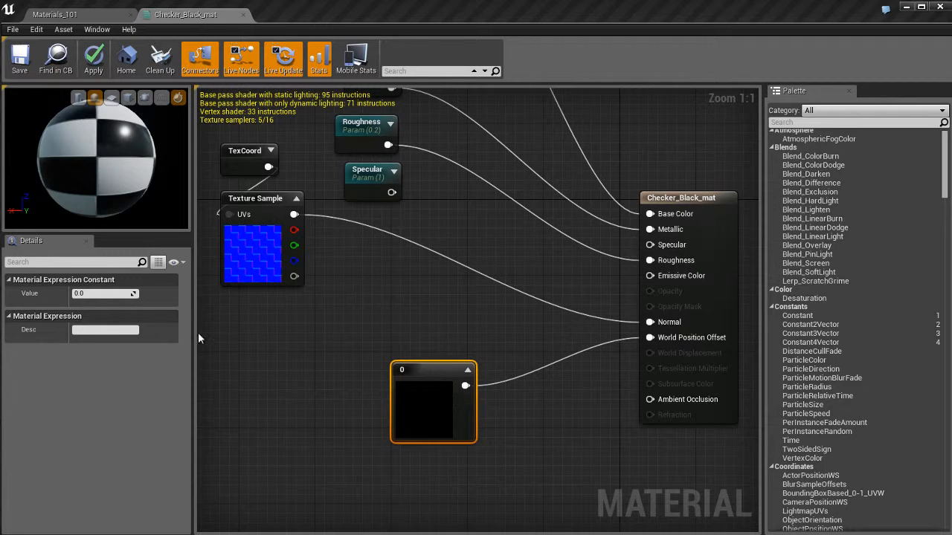
type("1")
key("Return")
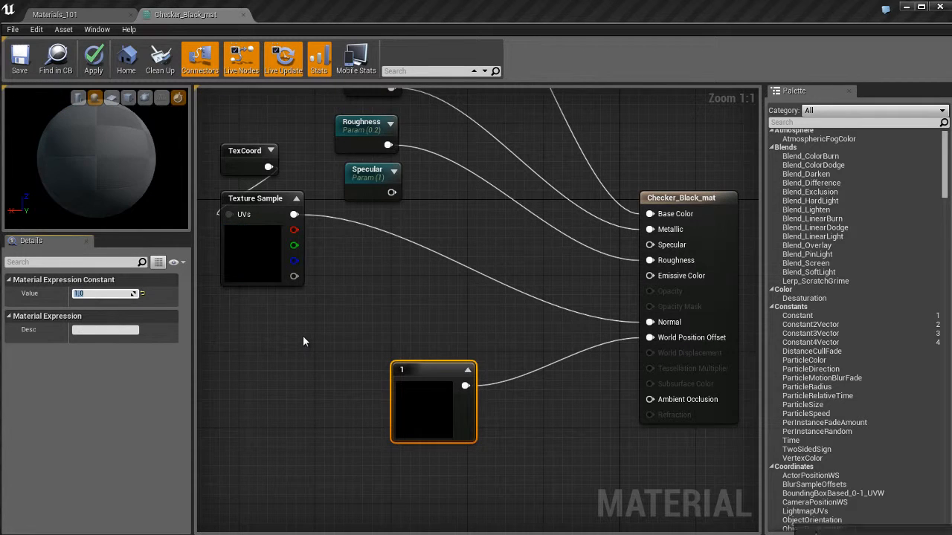
left_click(435, 376)
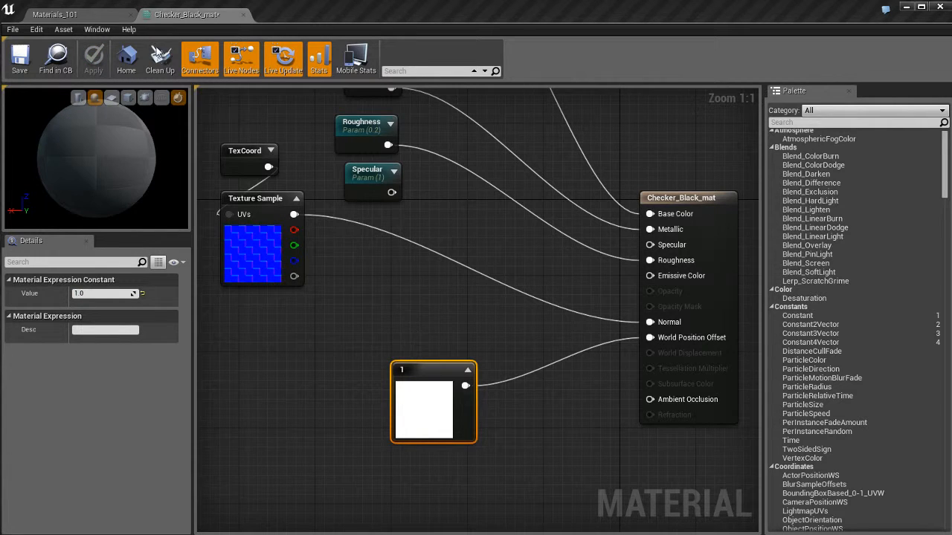
Step: Inspect the checkered sphere in the Materials_101 level from a slightly different angle
left_click(74, 15)
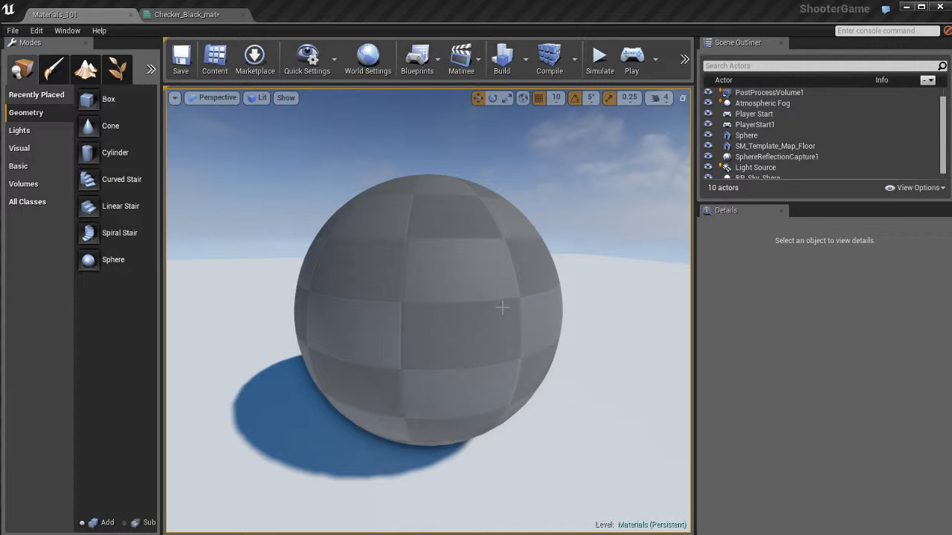
left_click(484, 281)
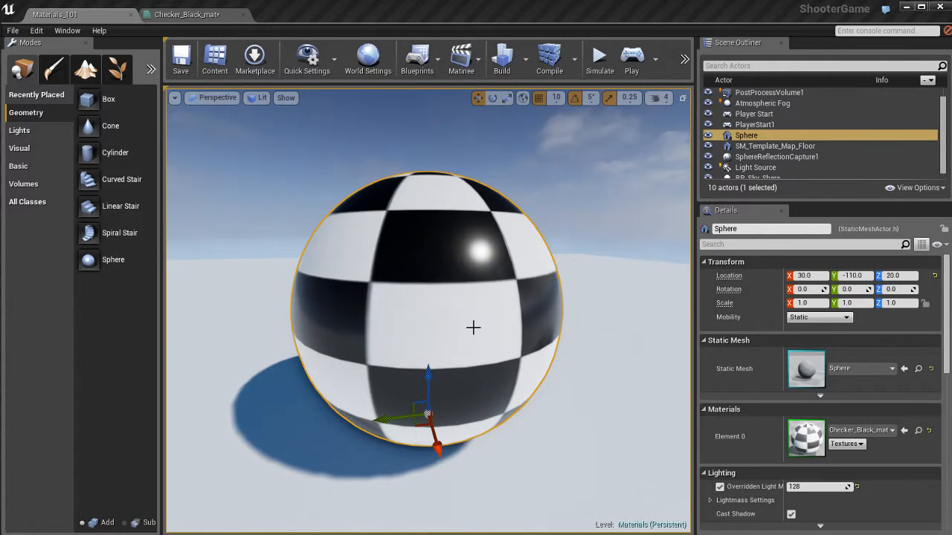
left_click_drag(473, 327, 546, 307, "alt")
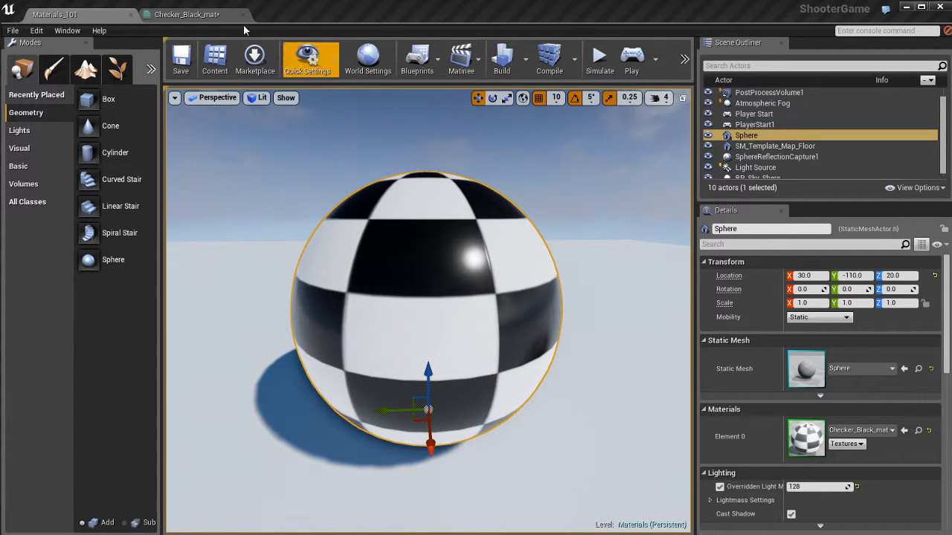
Step: Return to the Checker_Black_mat graph and delete the Constant node feeding World Position Offset
left_click(190, 14)
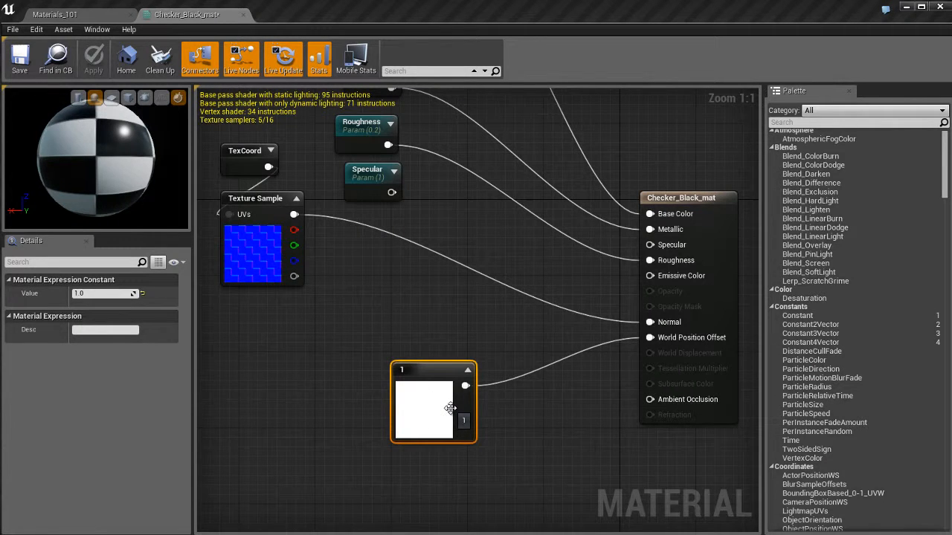
key("Delete")
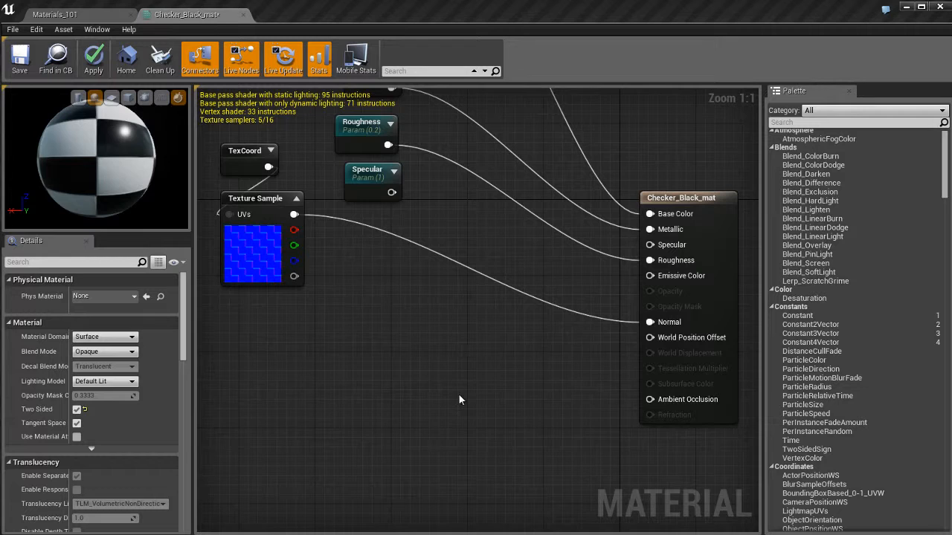
Step: Add a CameraOffset function node and place it below the Normal connection, beside the main material node
right_click(429, 332)
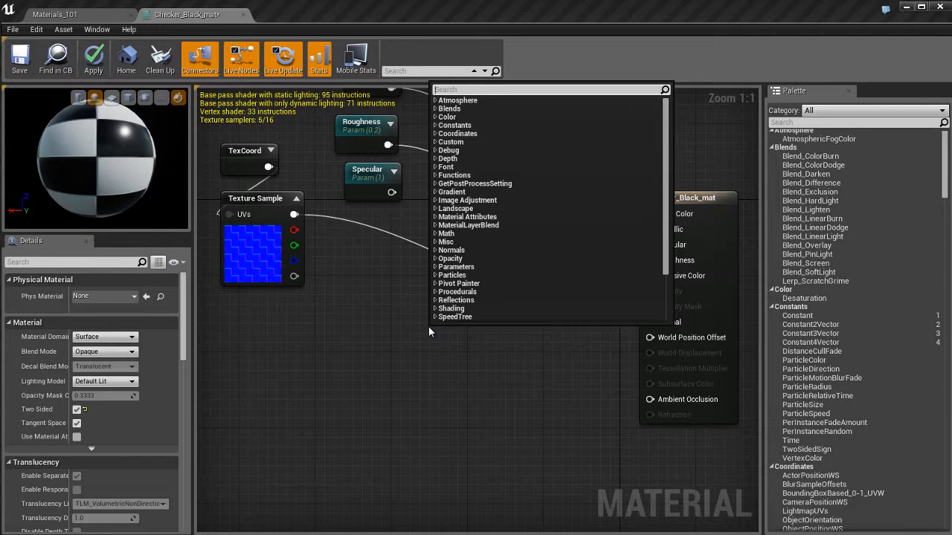
type("cam")
key("Down")
key("Down")
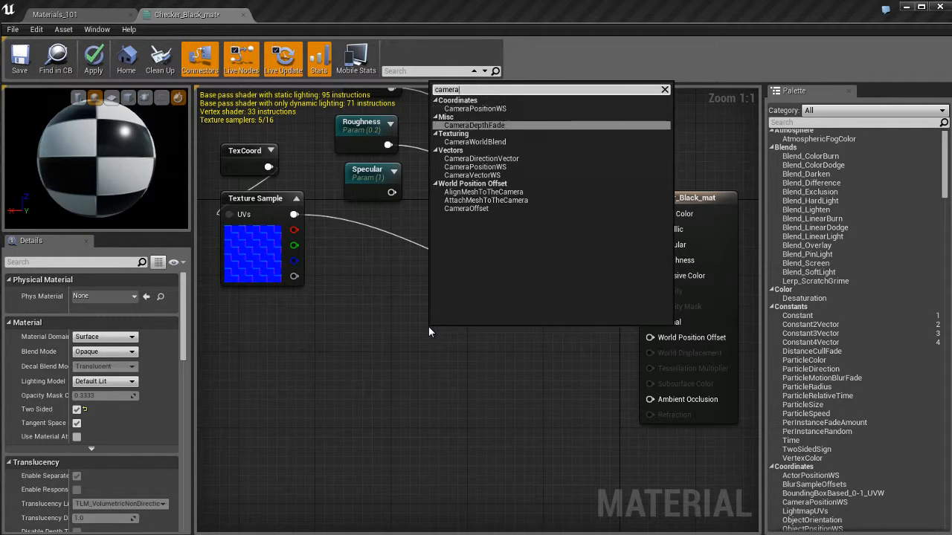
key("Down")
key("Down")
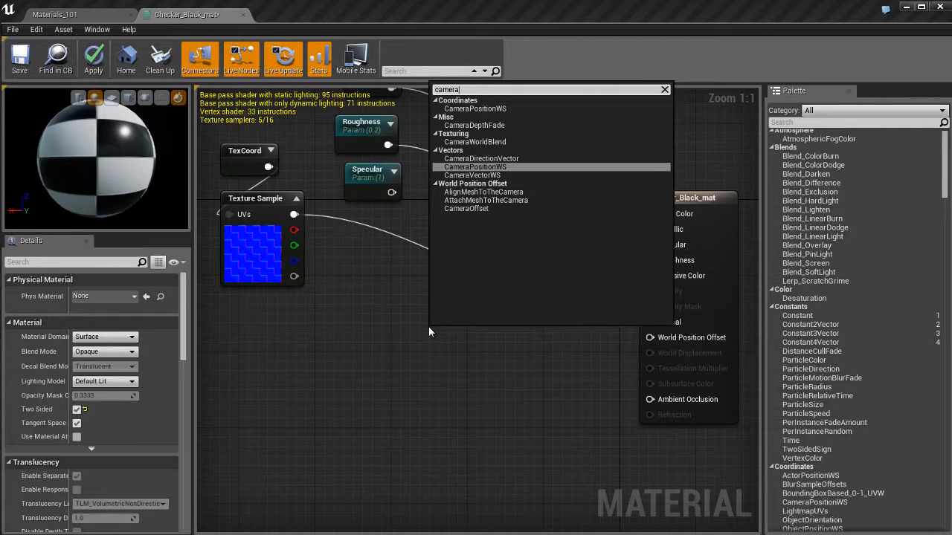
key("Down")
key("Down")
key("Down")
key("Down")
key("Return")
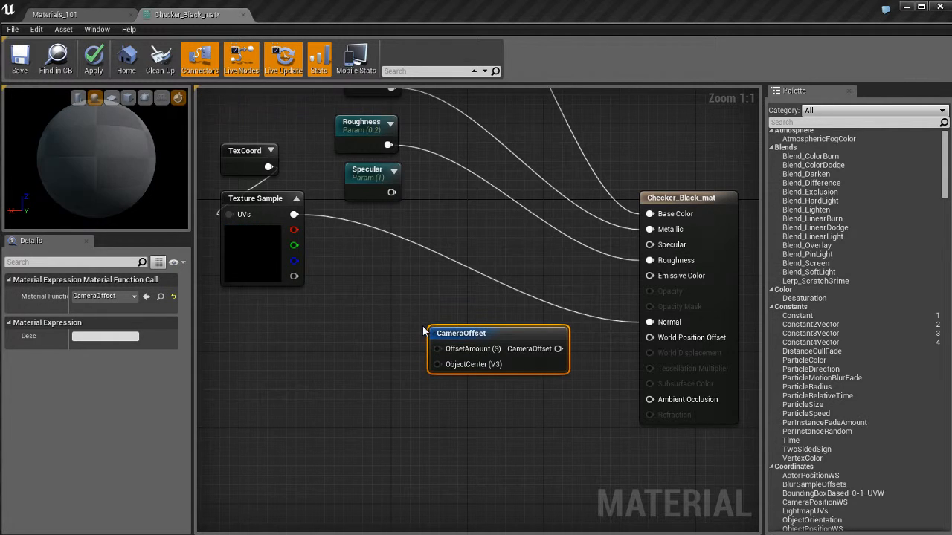
left_click_drag(513, 334, 498, 360)
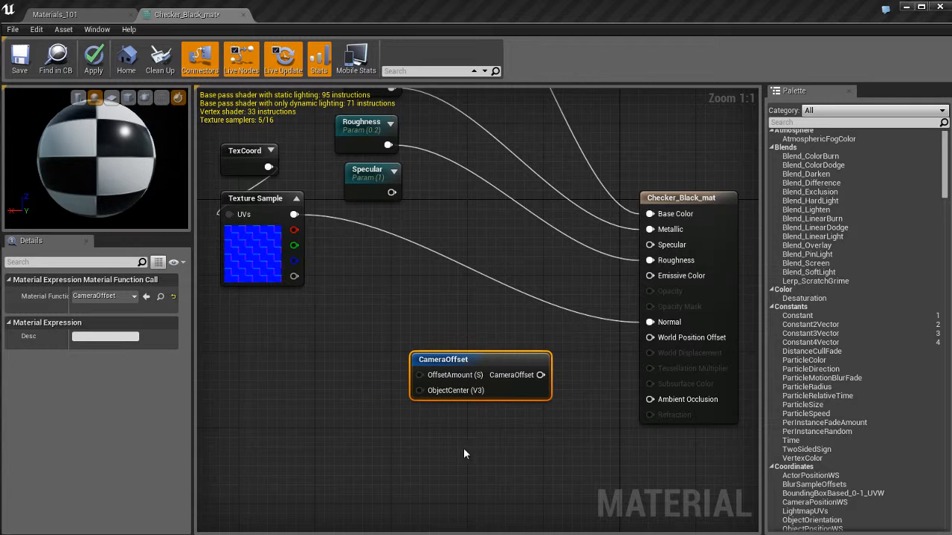
Step: Add a Cosine node to the left of the CameraOffset node and expand its preview
right_click_drag(463, 454, 528, 429)
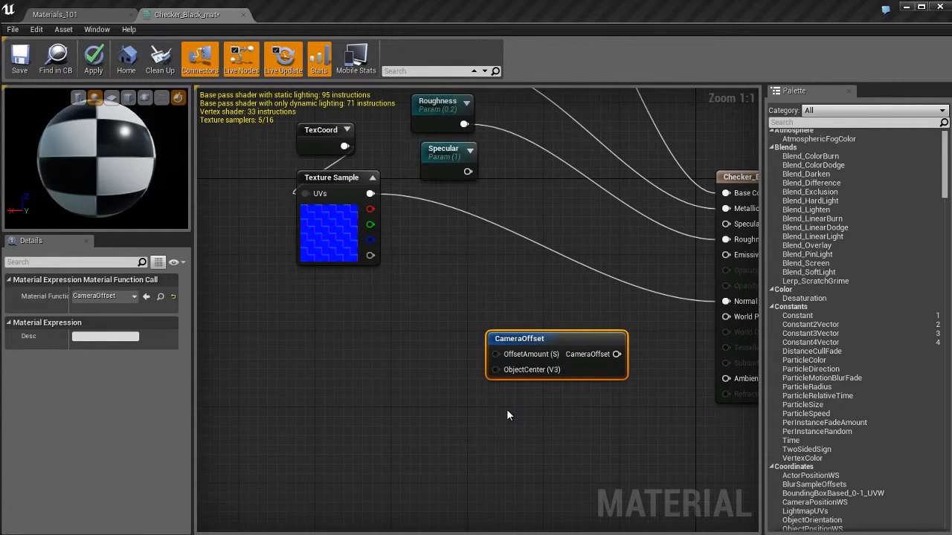
left_click(507, 411)
right_click_drag(417, 422, 512, 432)
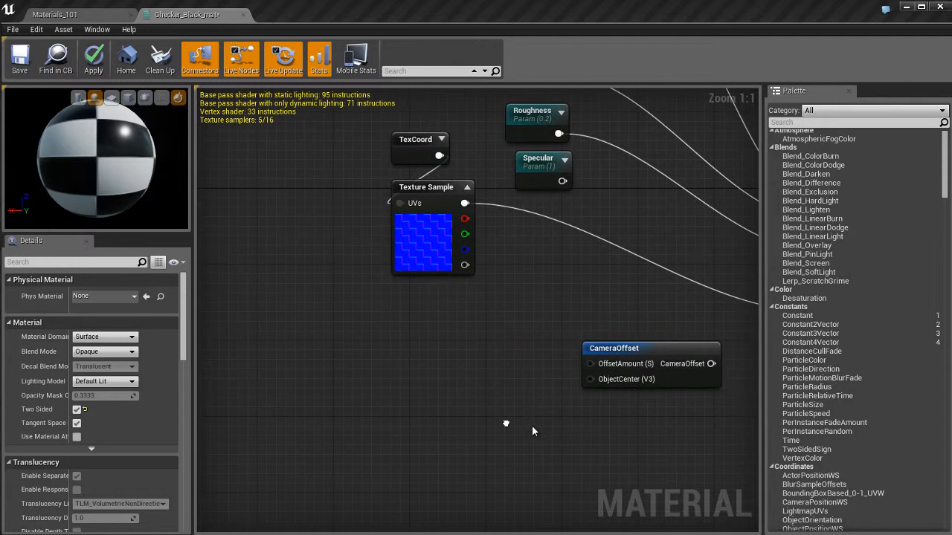
mouse_move(455, 369)
right_mouse_down()
mouse_move(404, 356)
mouse_move(467, 365)
right_mouse_up()
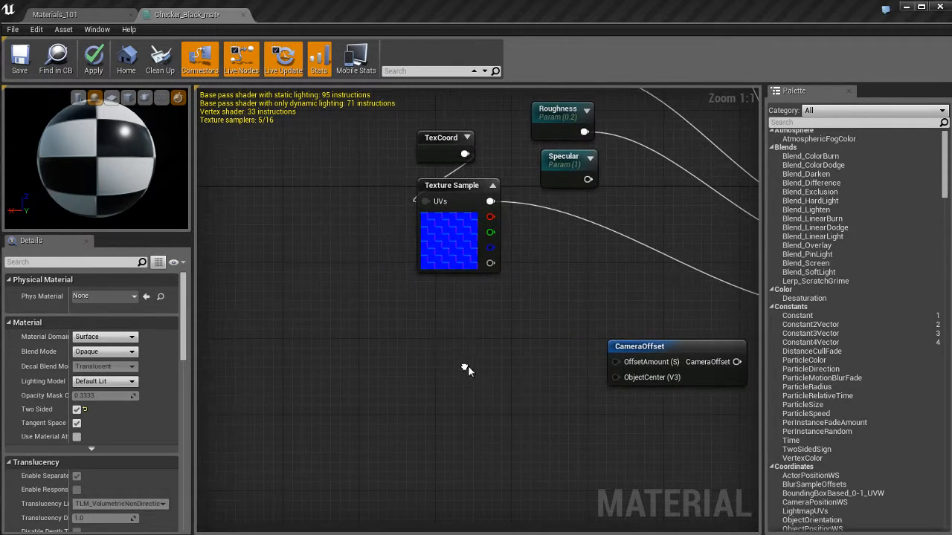
right_click(460, 360)
type("cosine")
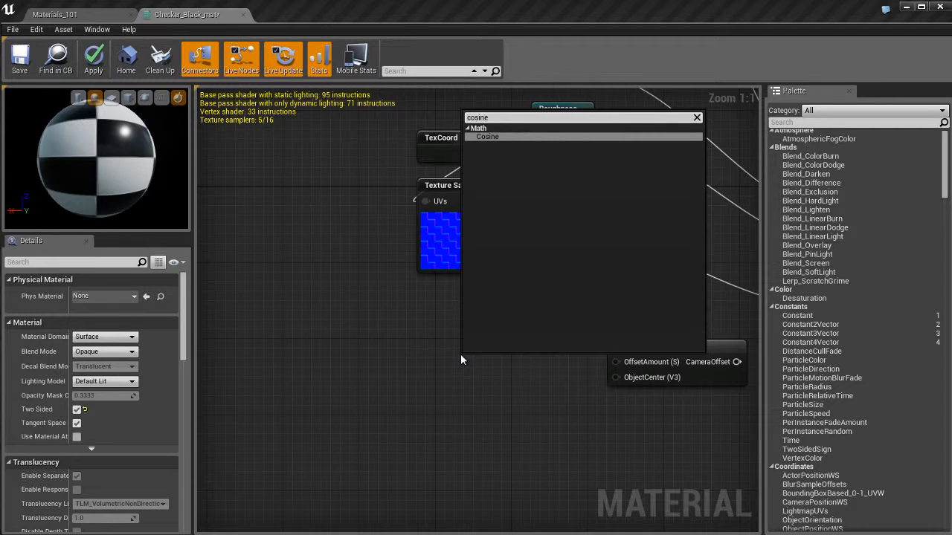
key("Return")
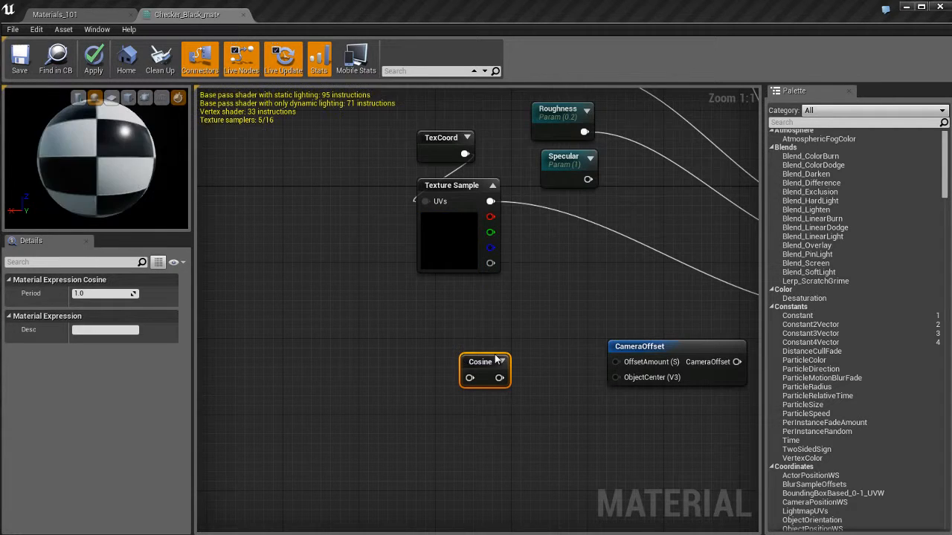
left_click(495, 346)
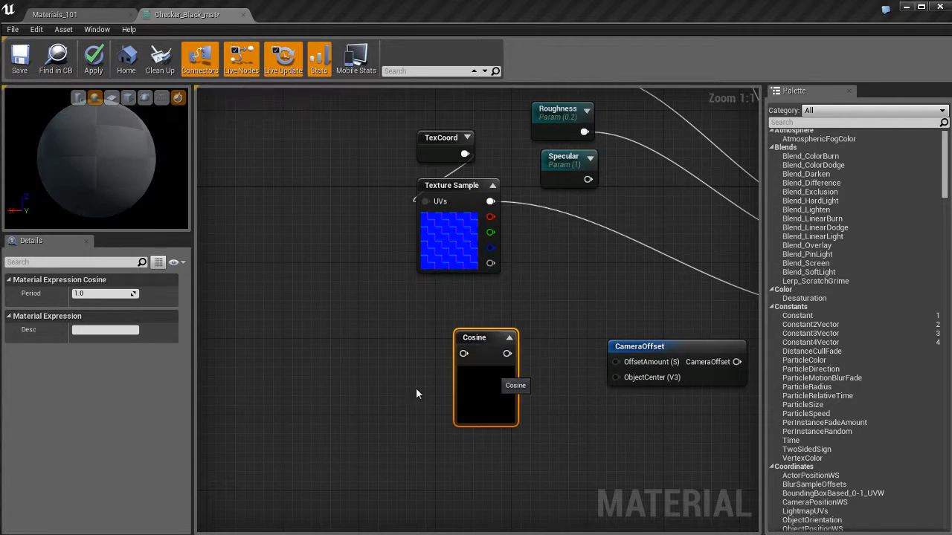
Step: Add a Time node to the left of the Cosine node
left_click(319, 359)
right_click(329, 359)
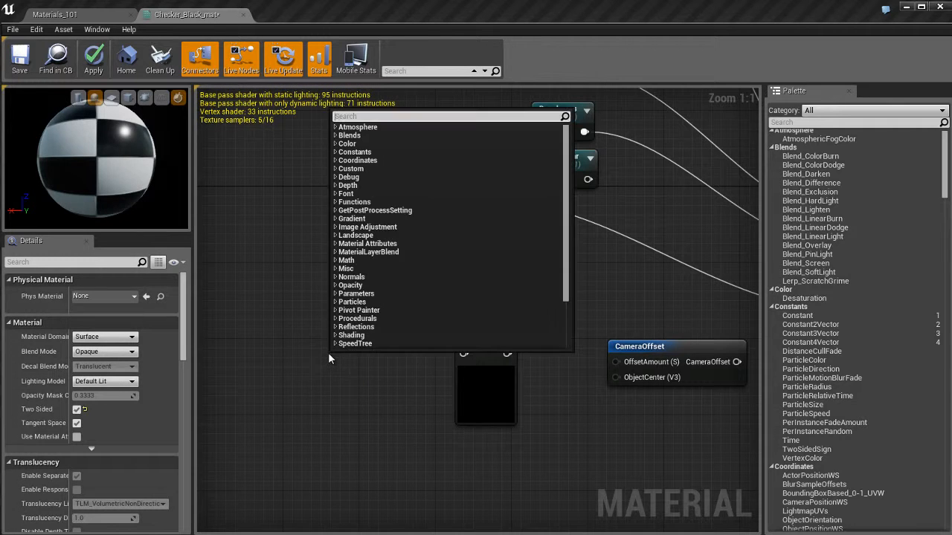
left_click(335, 379)
right_click(309, 329)
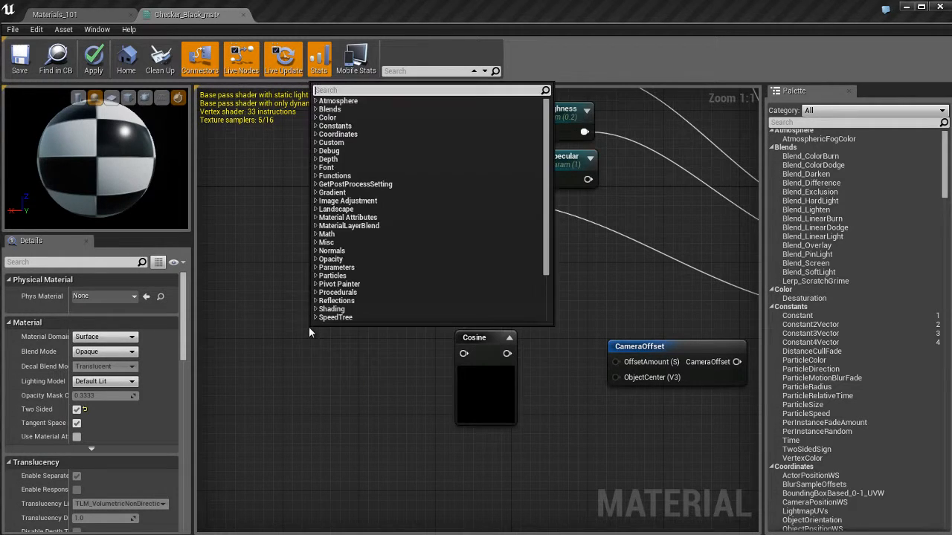
type("time")
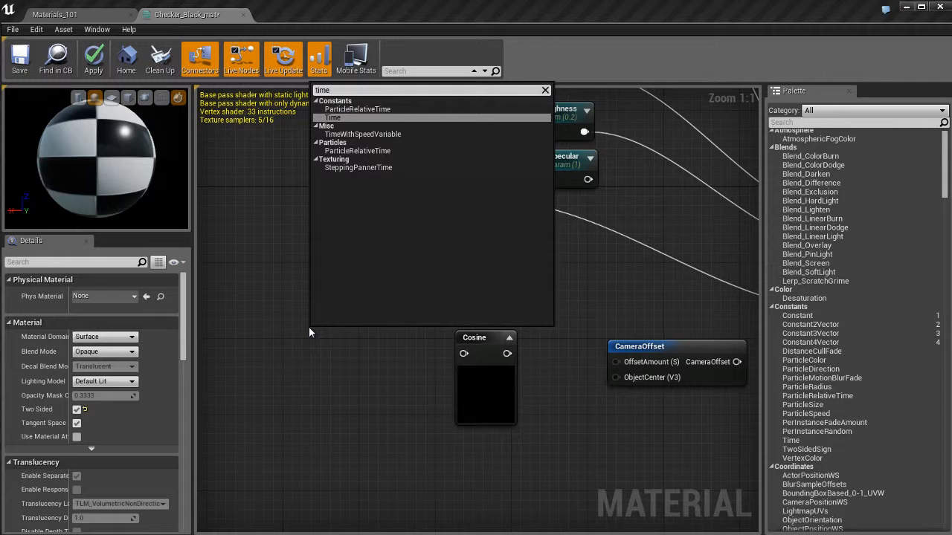
key("Return")
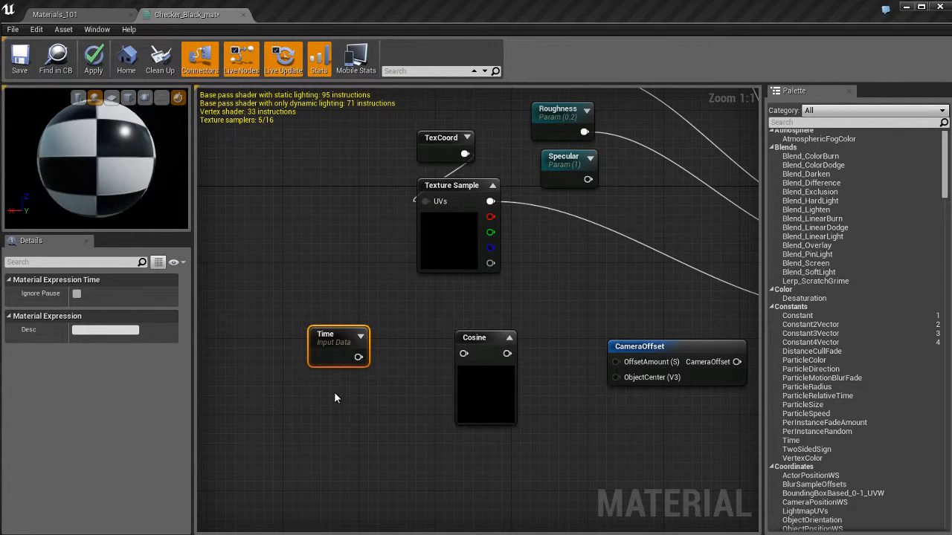
Step: Add a Multiply node with the Time node's output connected to its A input
left_click_drag(359, 357, 386, 357)
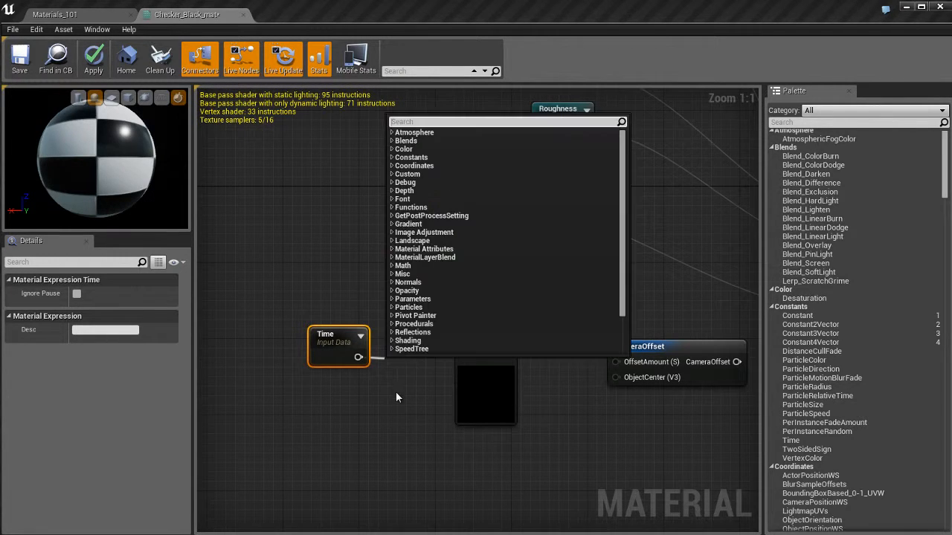
type("mul")
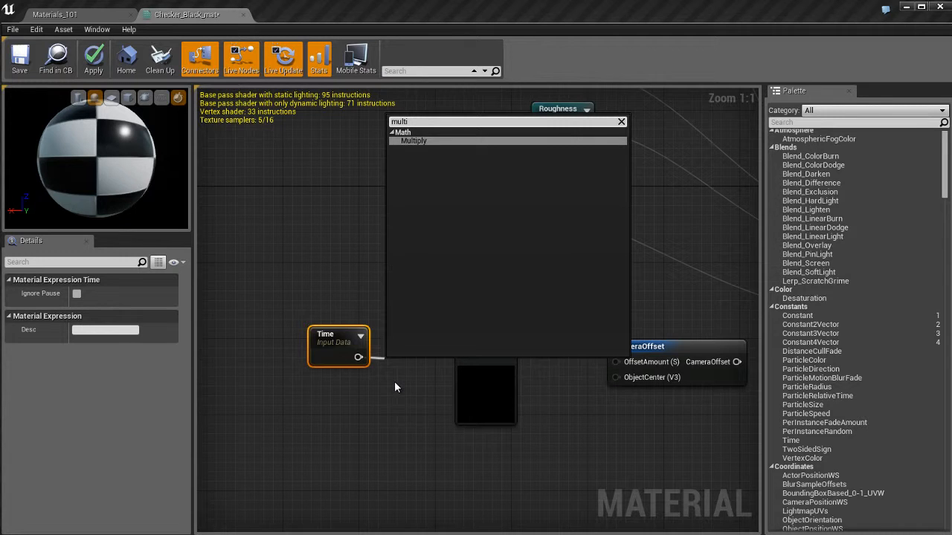
type("ti")
key("Return")
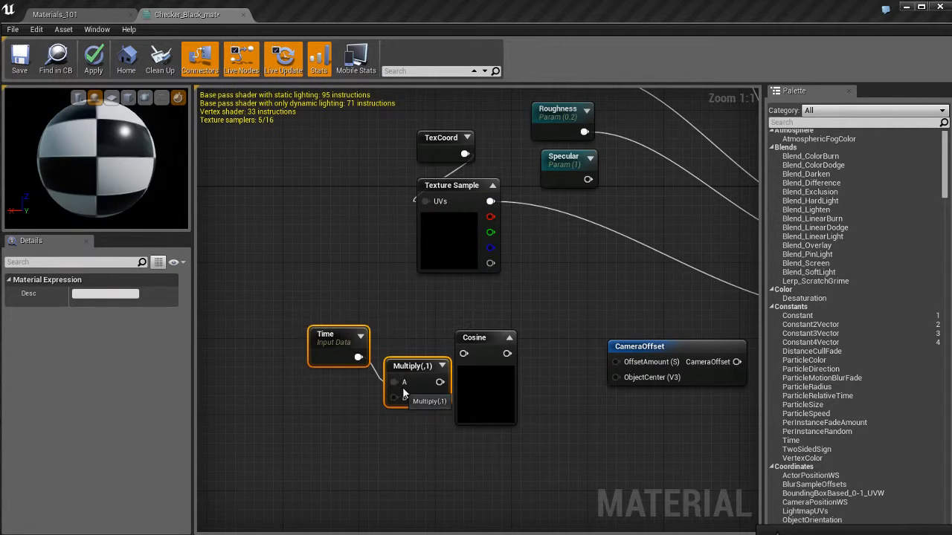
Step: Add a collapsed Constant node connected to the Multiply node's B input and set its value to 5
left_click_drag(403, 387, 307, 400)
left_click(281, 407)
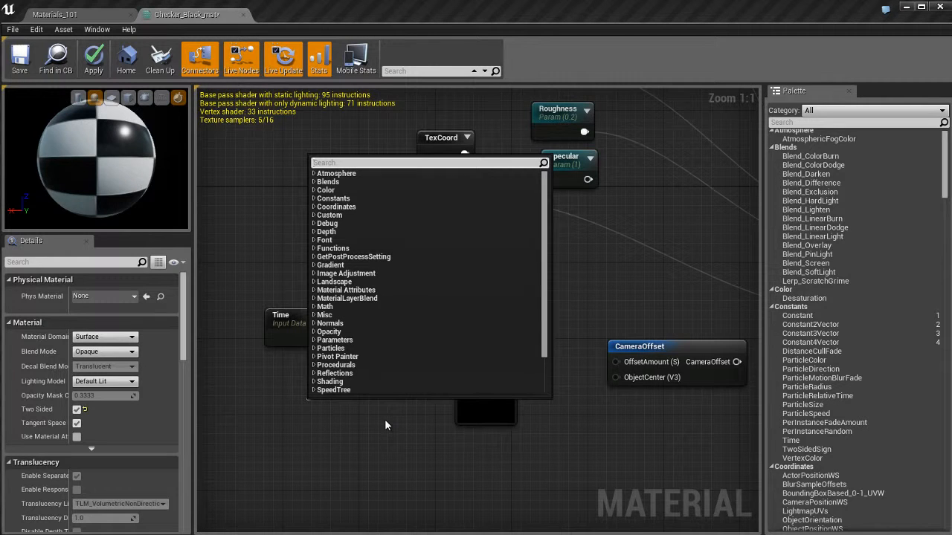
type("constan")
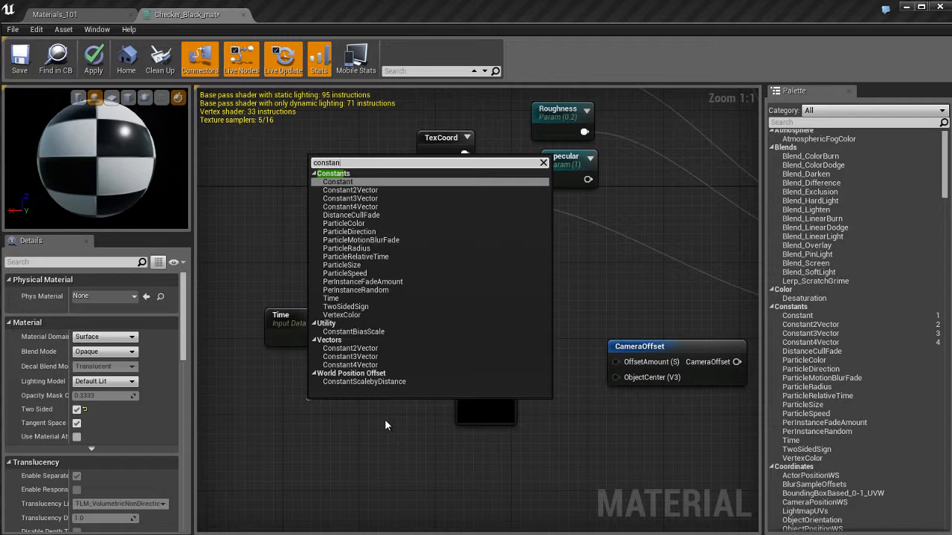
key("Return")
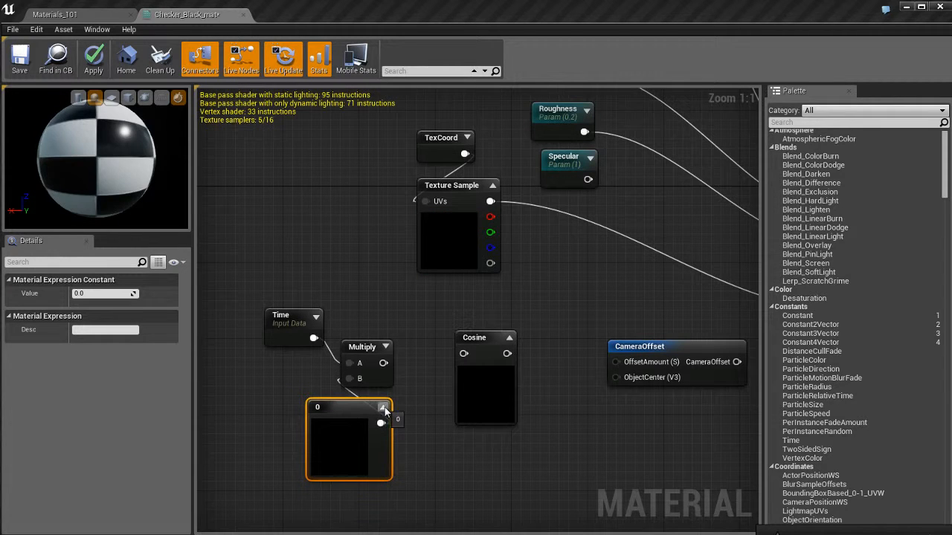
left_click(383, 408)
left_click_drag(334, 410, 292, 400)
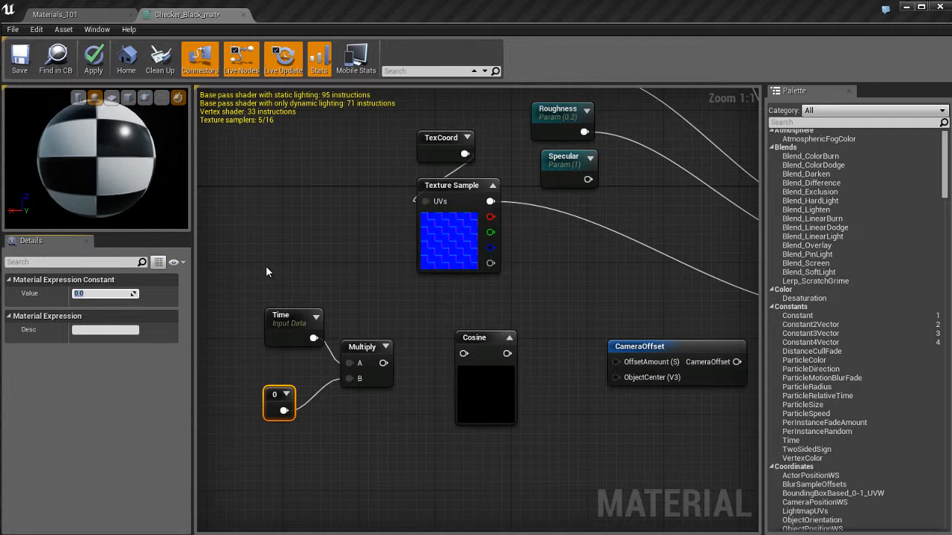
type("5")
key("Return")
left_click(380, 427)
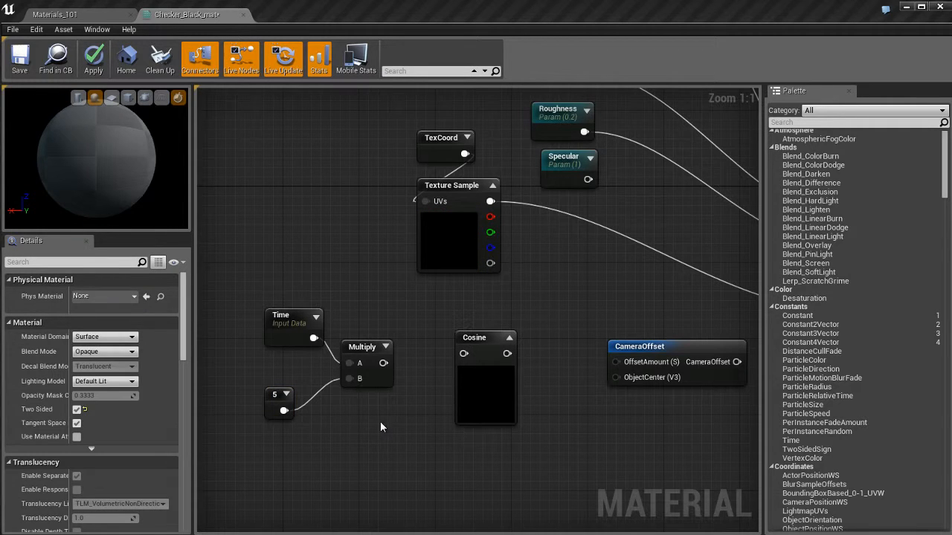
Step: Connect the Multiply node's output to the Cosine node's input
right_click_drag(392, 427, 352, 432)
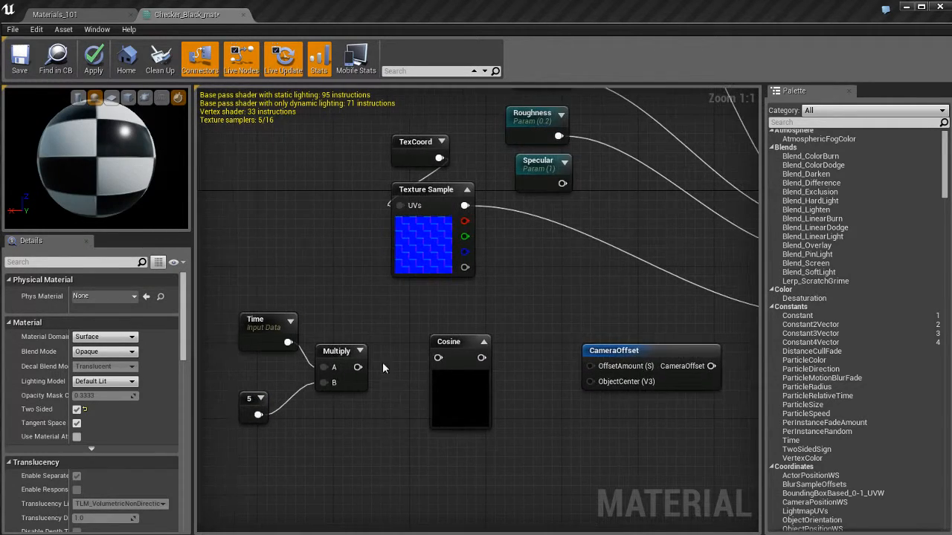
left_click_drag(358, 367, 439, 359)
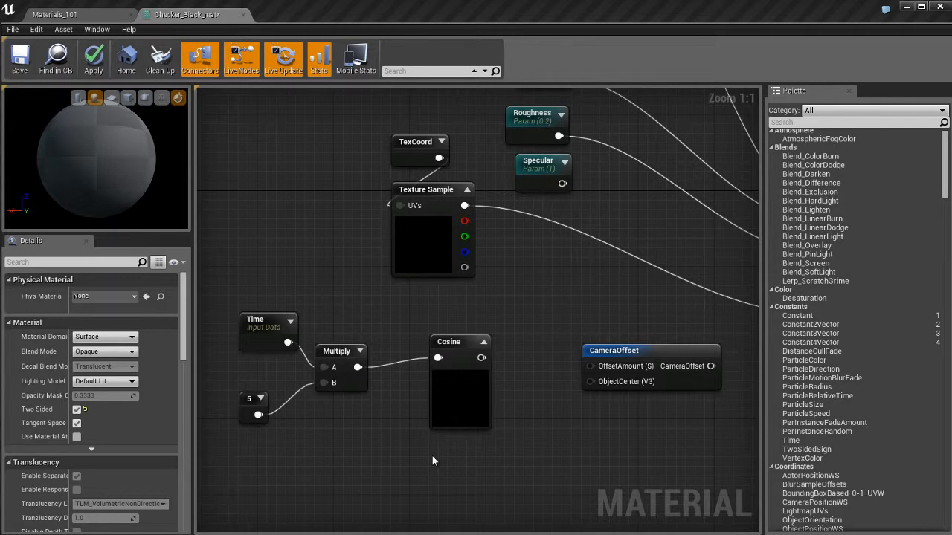
Step: Set the Constant node feeding the Multiply node's B input to 2 and apply the material
left_click(469, 369)
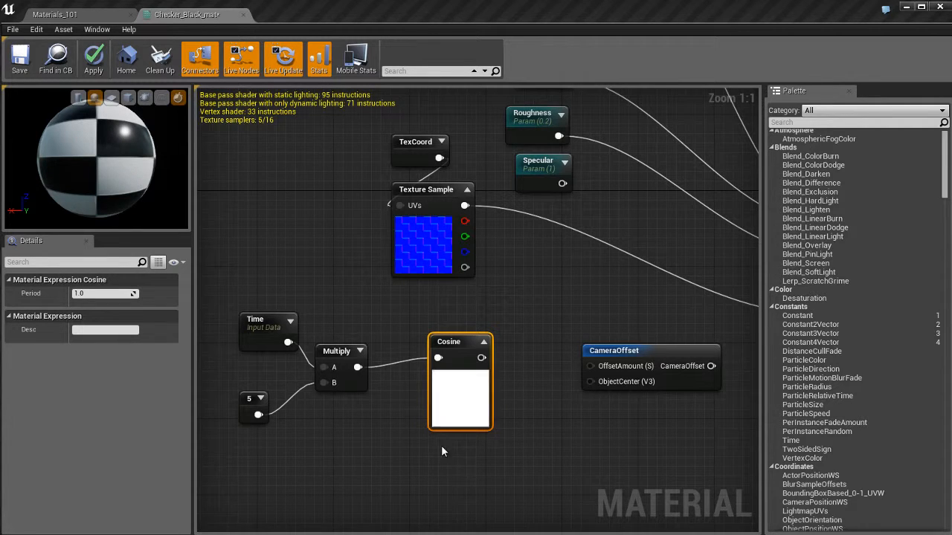
left_click(253, 406)
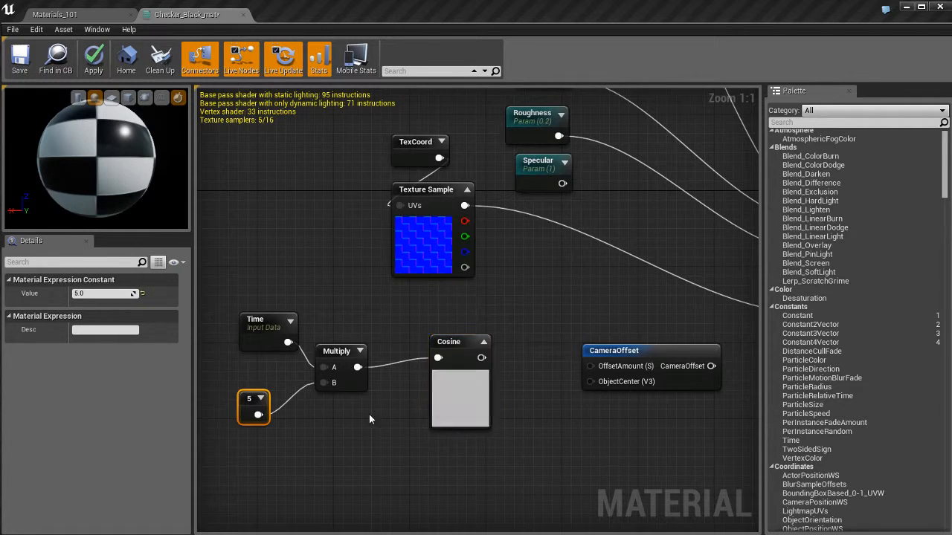
left_click(111, 294)
type("2")
key("Return")
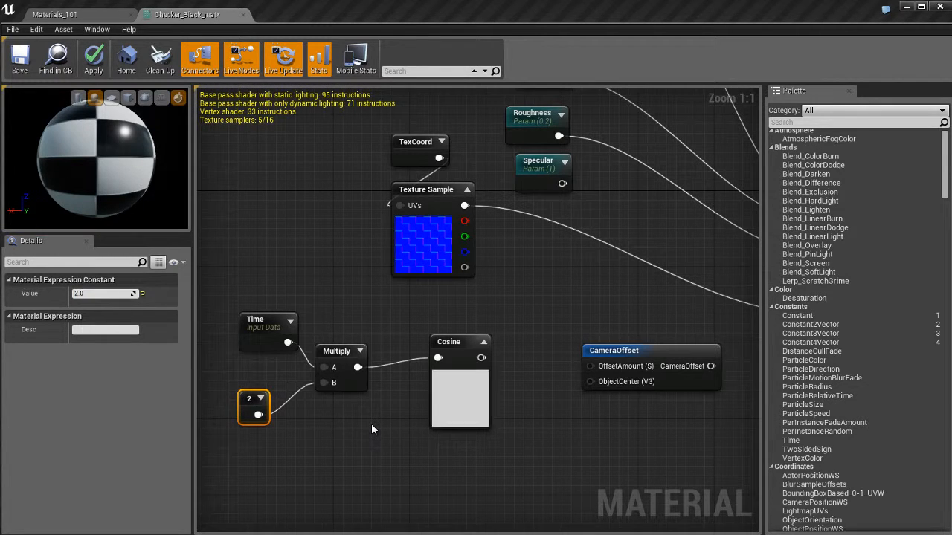
key("Return")
Step: Connect the Cosine node's output to the CameraOffset node's OffsetAmount input and move the Cosine node closer to Multiply
right_click_drag(462, 467, 521, 444)
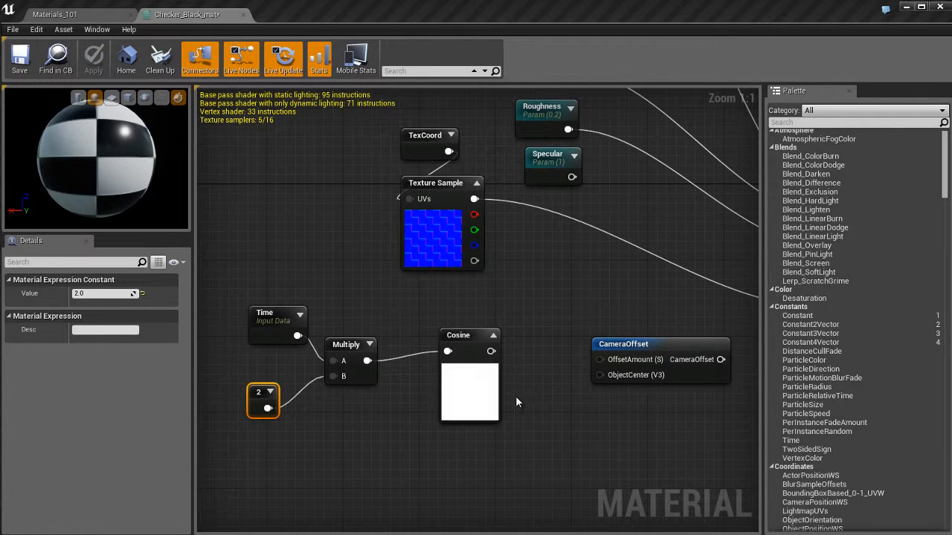
left_click_drag(487, 357, 601, 360)
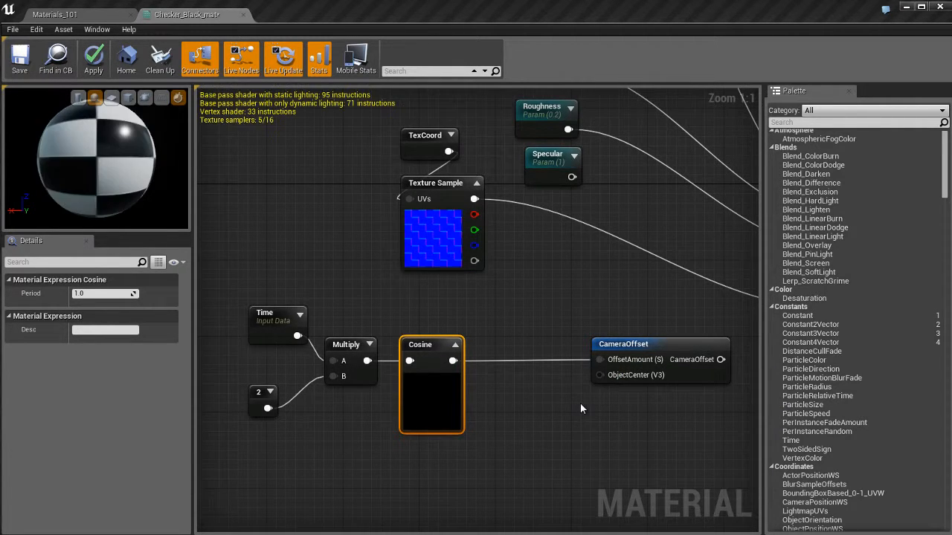
Step: Add a Constant3Vector node below the Cosine and CameraOffset nodes and connect its output to CameraOffset's ObjectCenter input
right_click_drag(581, 408, 557, 386)
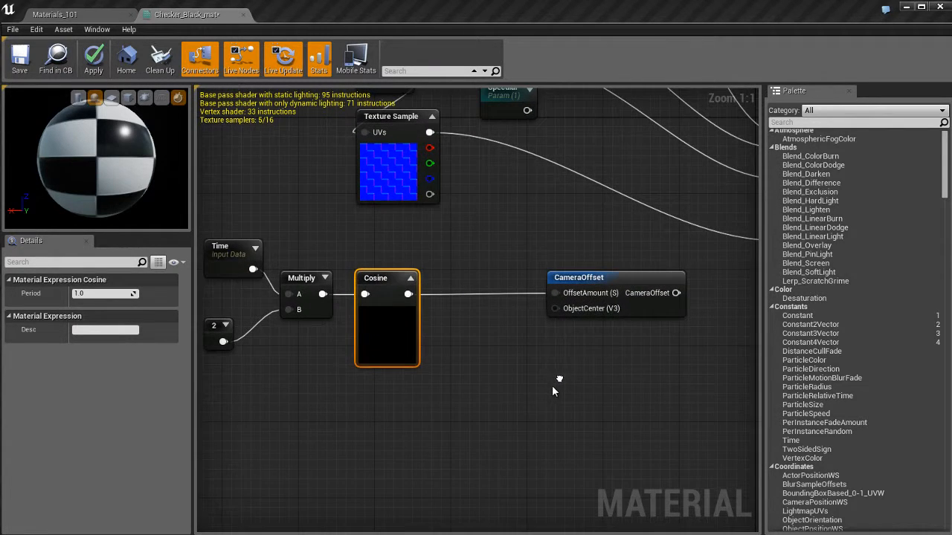
left_click(500, 385)
key("3")
left_click(495, 355)
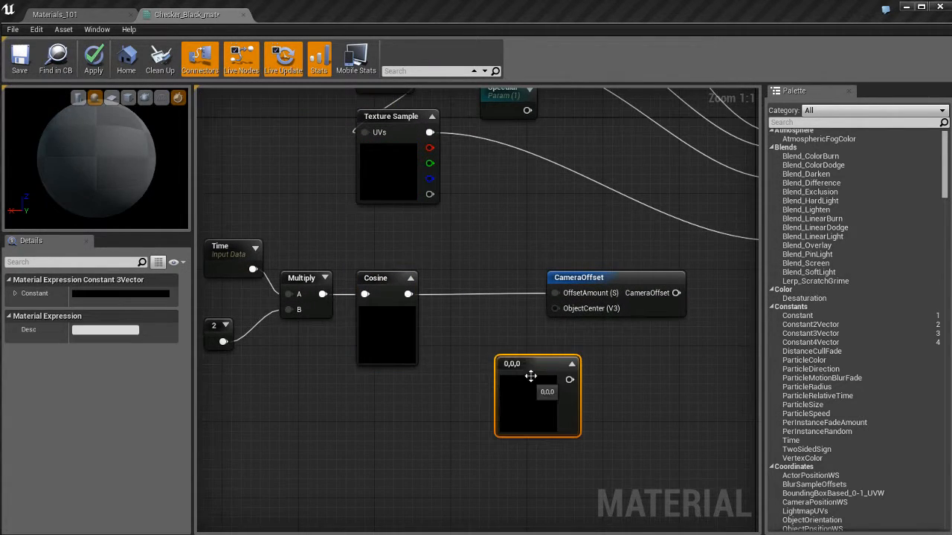
left_click_drag(533, 381, 573, 309)
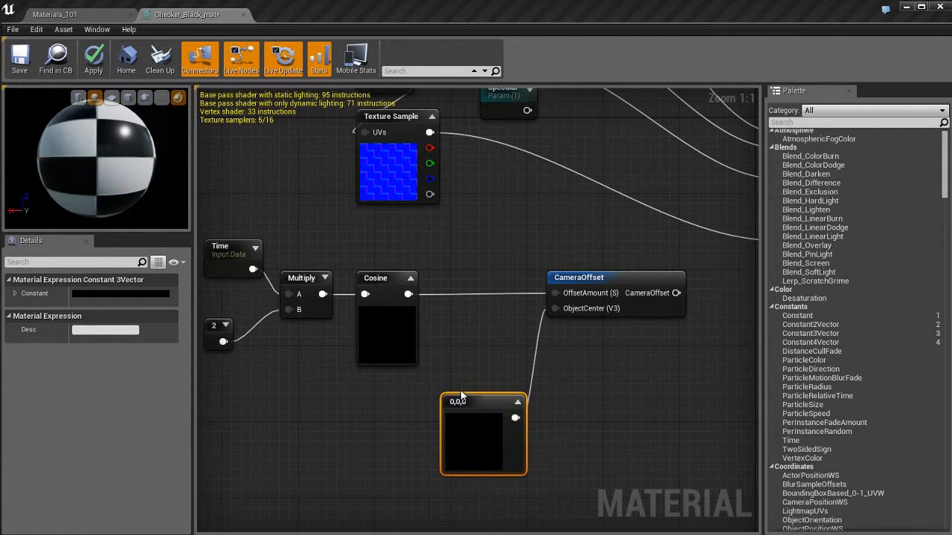
left_click_drag(486, 402, 458, 393)
Step: Set the Constant3Vector node's color to blue with R 0, G 0 and B 1
double_click(440, 440)
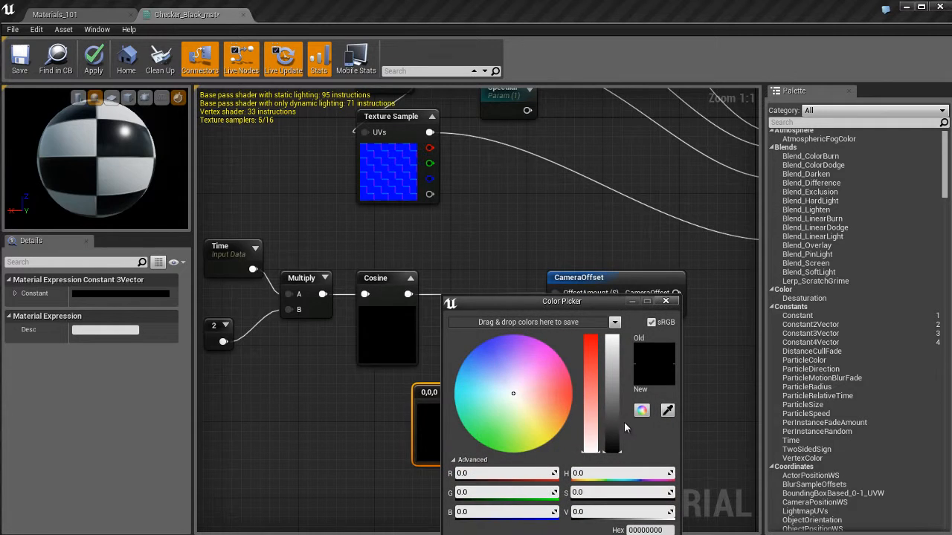
left_click(505, 510)
type("1")
key("Return")
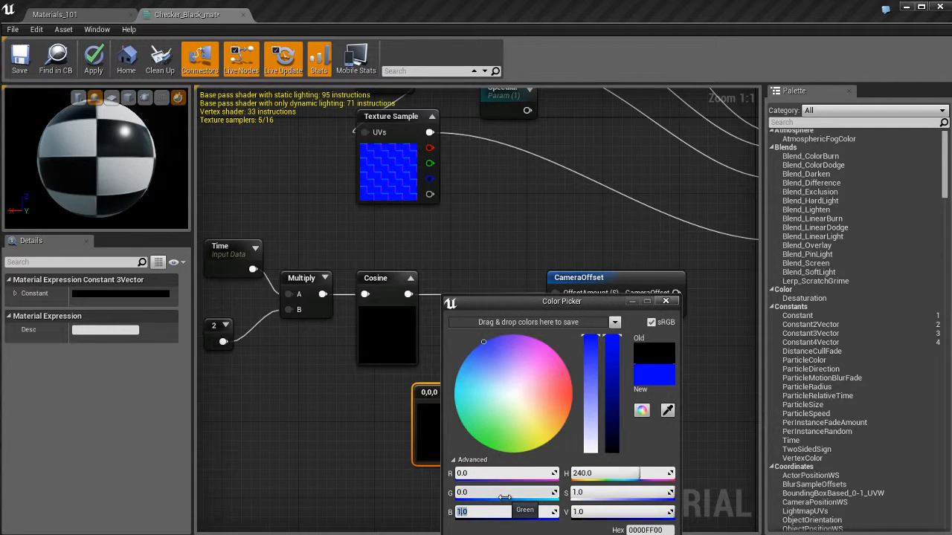
left_click(584, 534)
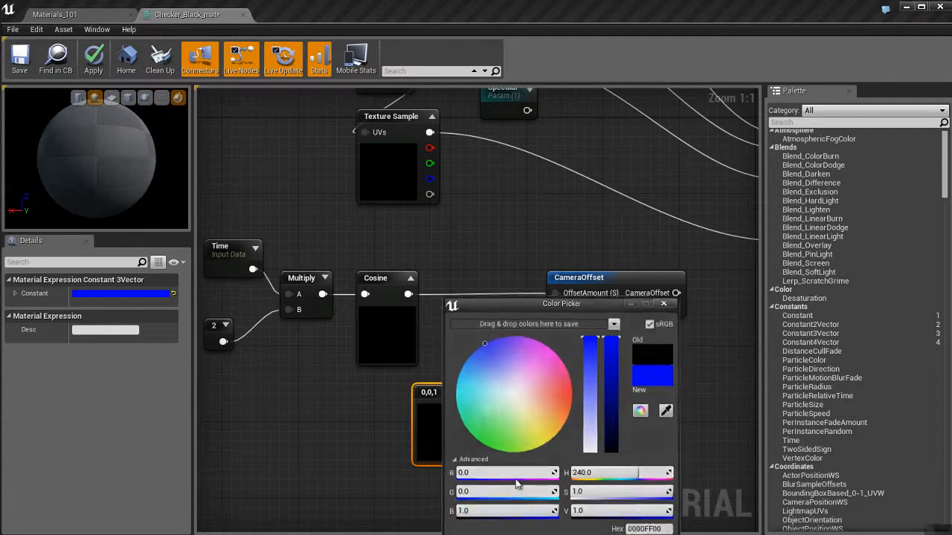
Step: Connect the CameraOffset output to the material's World Position Offset input and apply the material
right_click_drag(568, 401, 399, 437)
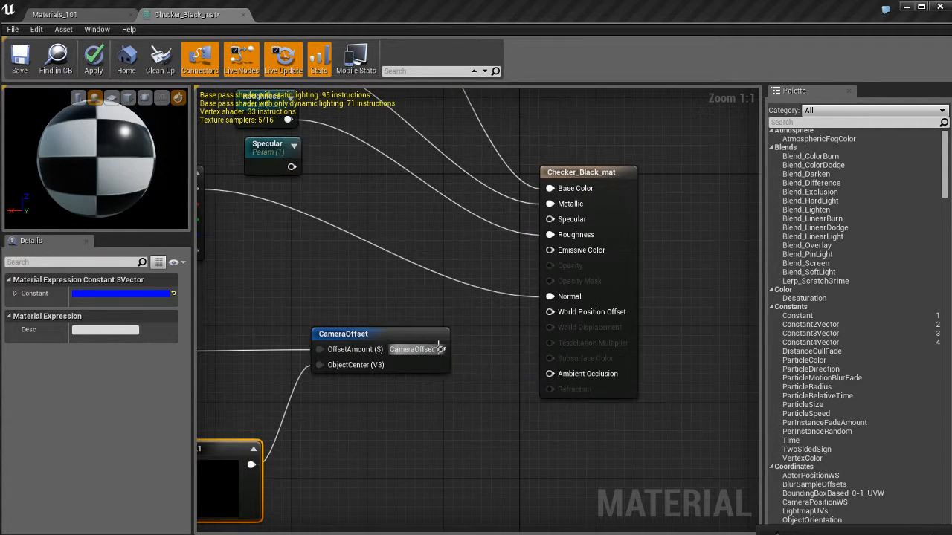
left_click_drag(440, 349, 559, 312)
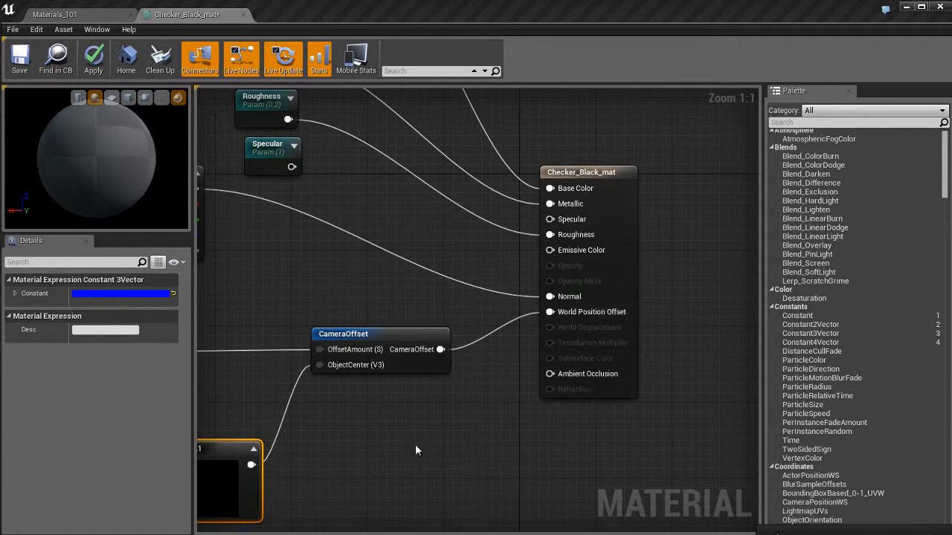
right_click_drag(449, 434, 588, 423)
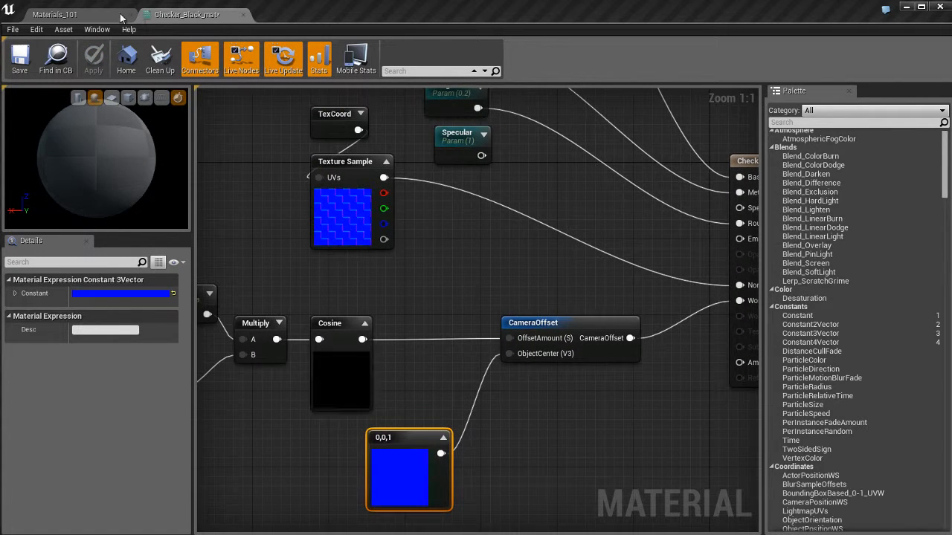
Step: Switch to the Materials_101 level and examine the animated checker sphere from another angle
left_click(87, 17)
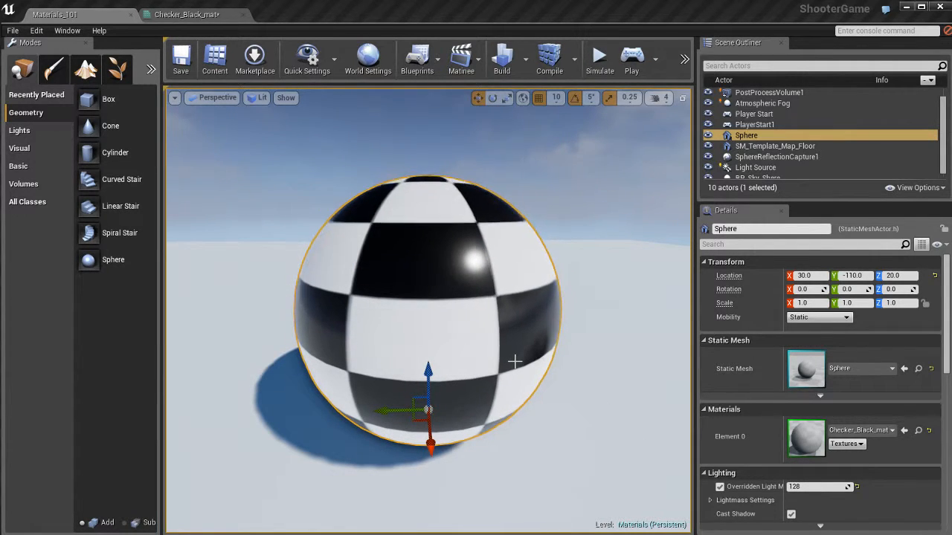
left_click_drag(540, 372, 647, 329, "alt")
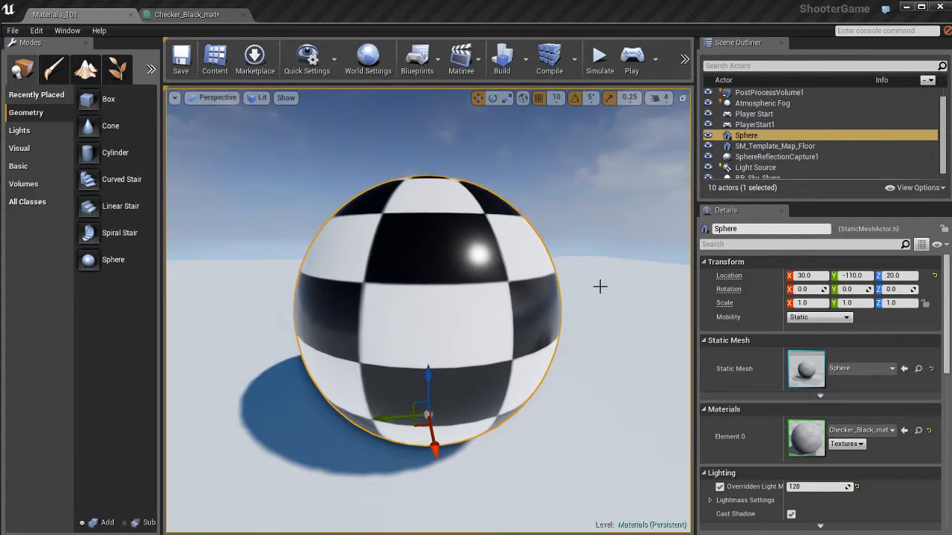
Step: Return to the Checker_Black_mat graph and tidy it by moving the 0,0,1 vector and CameraOffset nodes further left
left_click(204, 20)
right_click_drag(423, 372, 443, 351)
left_click_drag(397, 428, 332, 428)
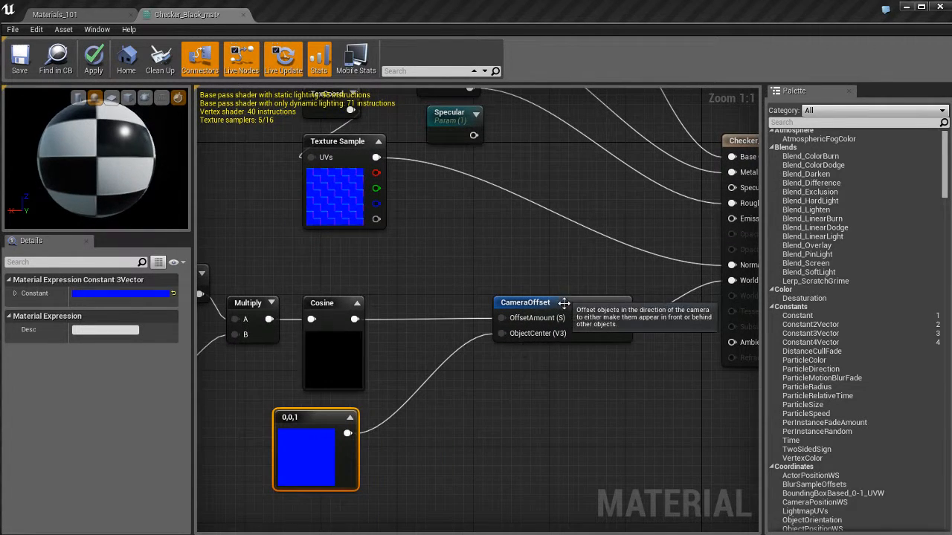
left_click_drag(561, 306, 466, 306)
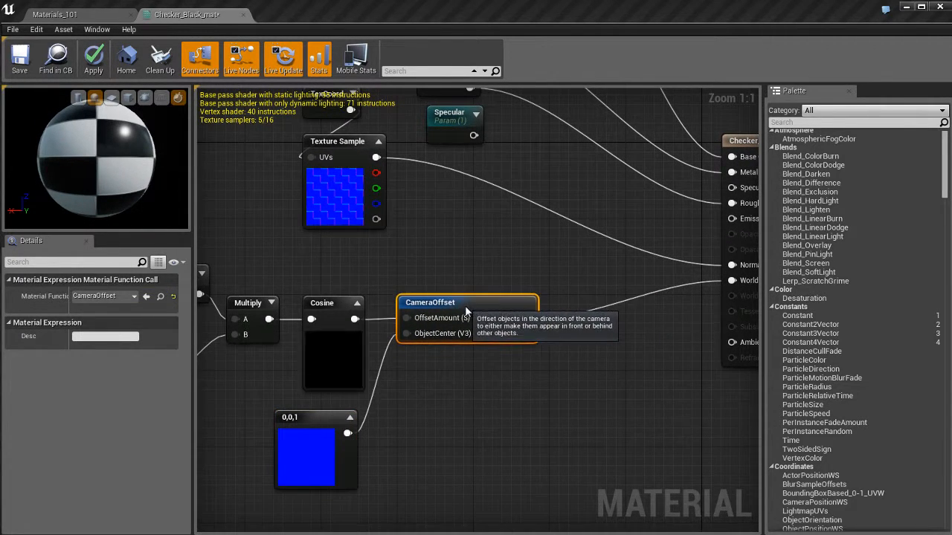
left_click(431, 272)
right_click_drag(446, 274, 606, 277)
left_click_drag(306, 250, 652, 457)
right_click_drag(652, 457, 611, 434)
key("c")
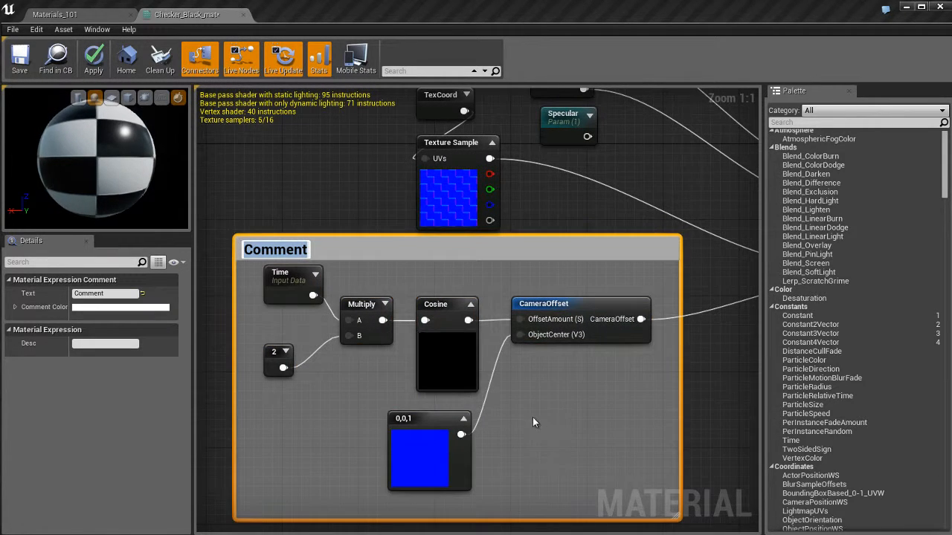
right_click_drag(567, 385, 565, 386)
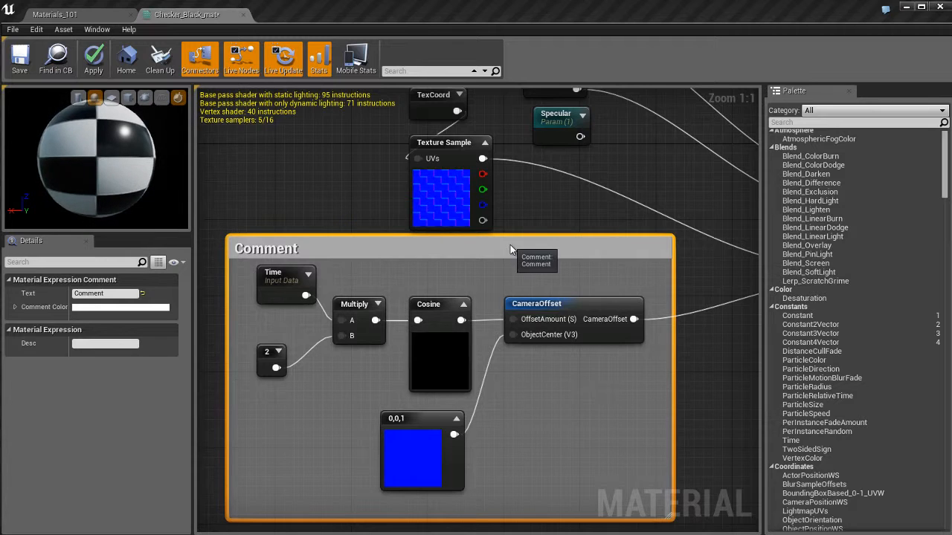
key("Delete")
Step: Move the Constant node with value 2 and the Time node closer to the Multiply node
right_click_drag(484, 255, 278, 256)
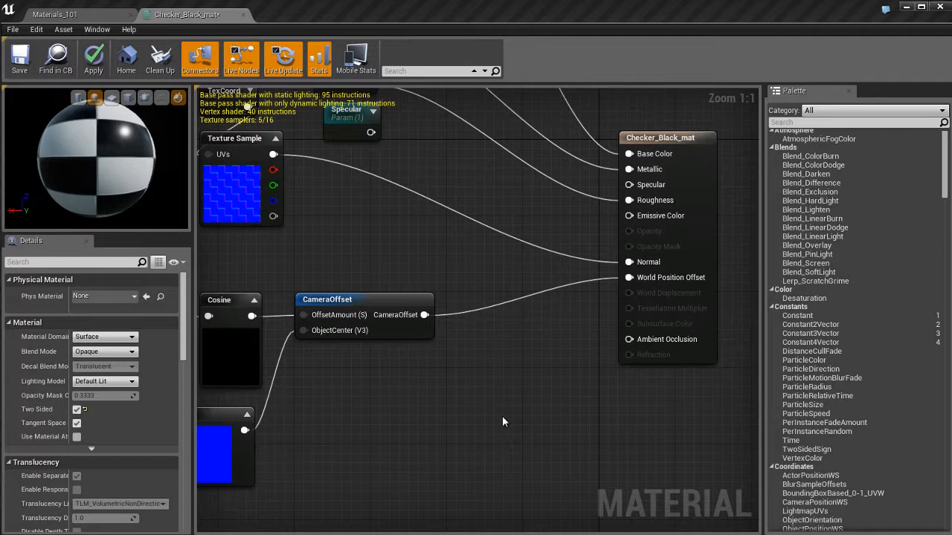
right_click_drag(479, 410, 340, 372)
scroll(498, 407, "down", 1)
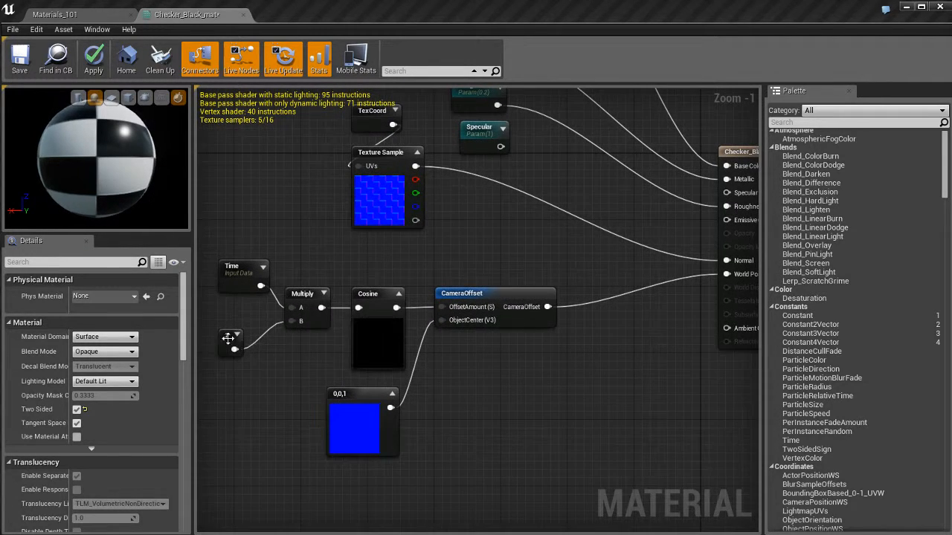
left_click_drag(229, 343, 244, 326)
left_click_drag(245, 269, 249, 280)
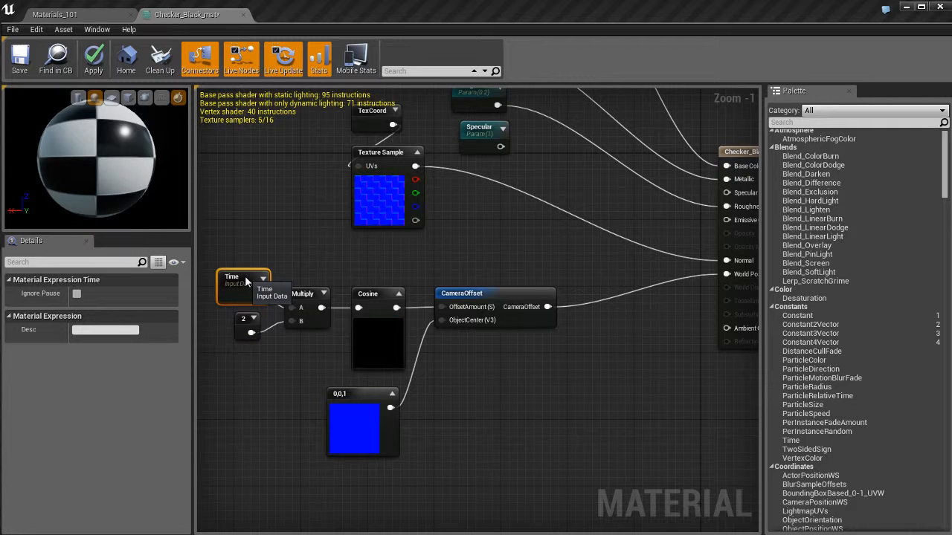
Step: Wrap the Time, Constant, Multiply, Cosine, vector and CameraOffset nodes in a comment box titled "funky stuff"
right_click_drag(469, 417, 490, 384)
scroll(489, 386, "down", 1)
left_click_drag(264, 255, 594, 429)
key("c")
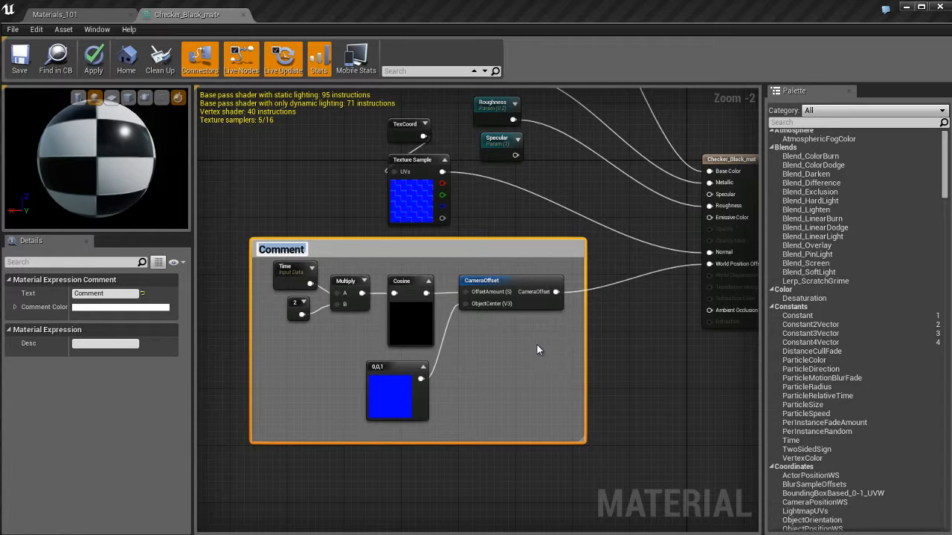
type("funky stuff")
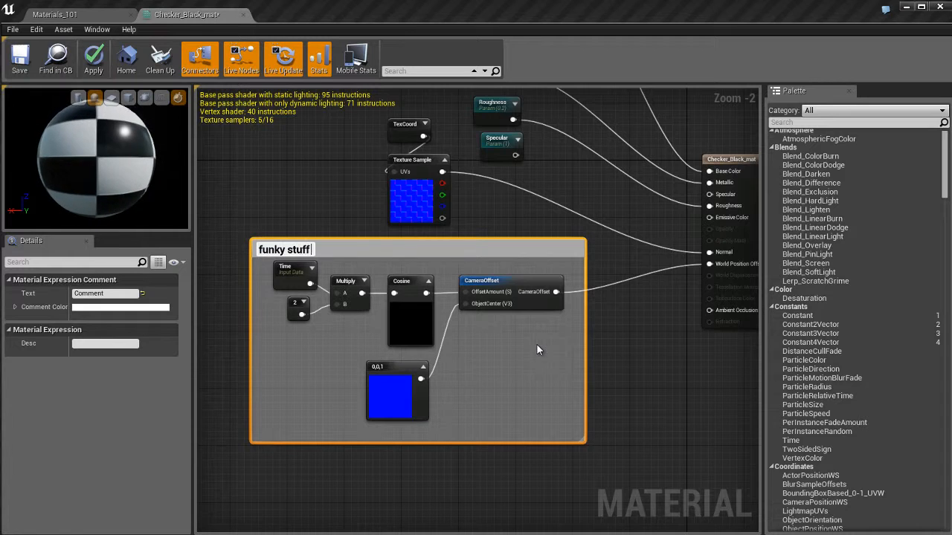
key("Return")
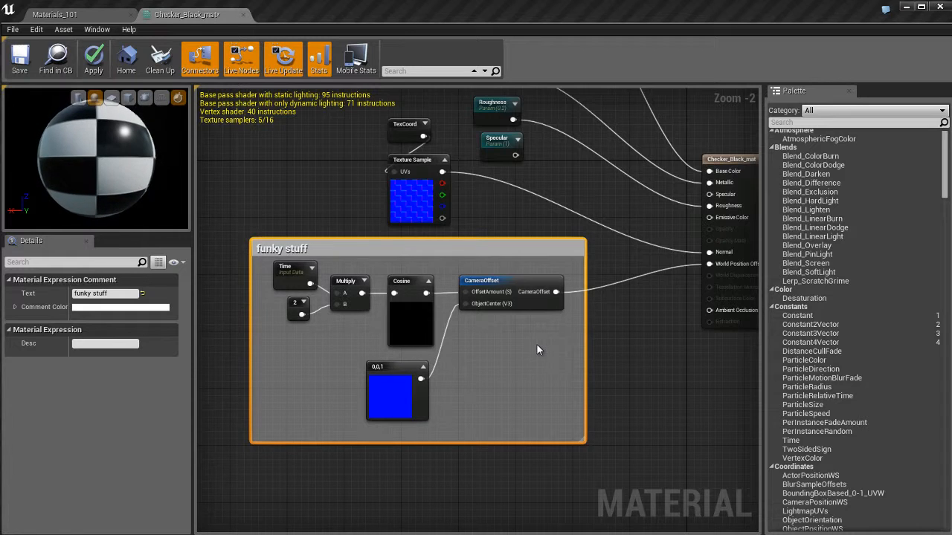
Step: Move the "funky stuff" comment box with its nodes well to the left, away from the material's main node
left_click(613, 399)
right_click_drag(557, 402, 581, 389)
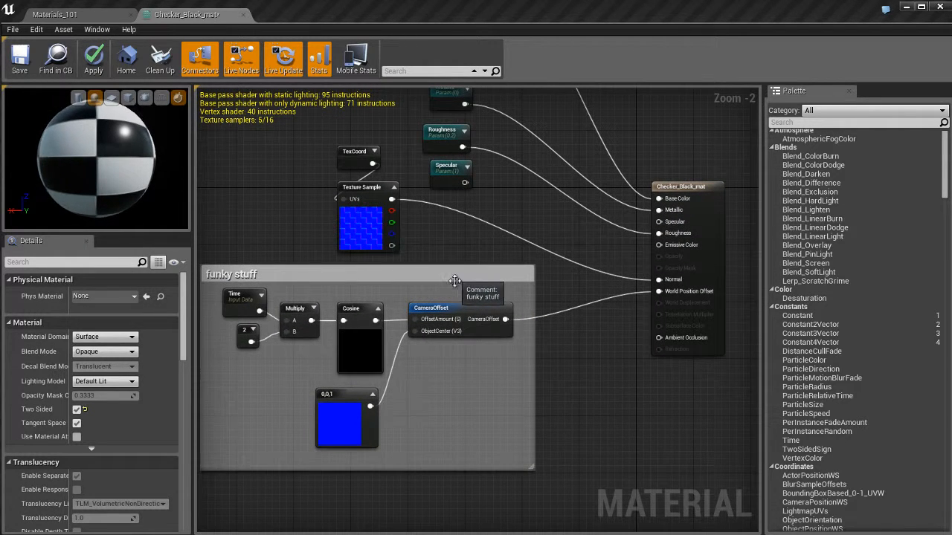
left_click_drag(422, 276, 228, 268)
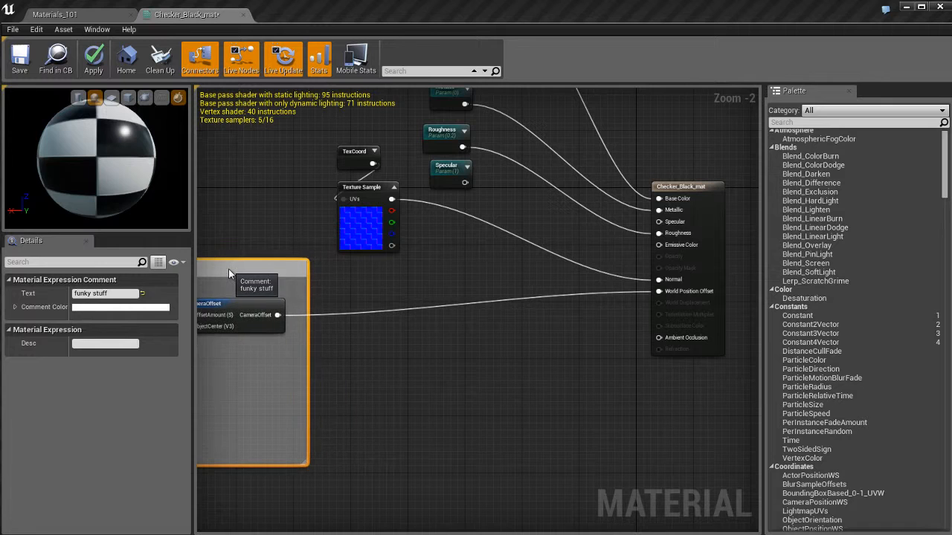
left_click(470, 373)
right_click_drag(494, 404, 530, 405)
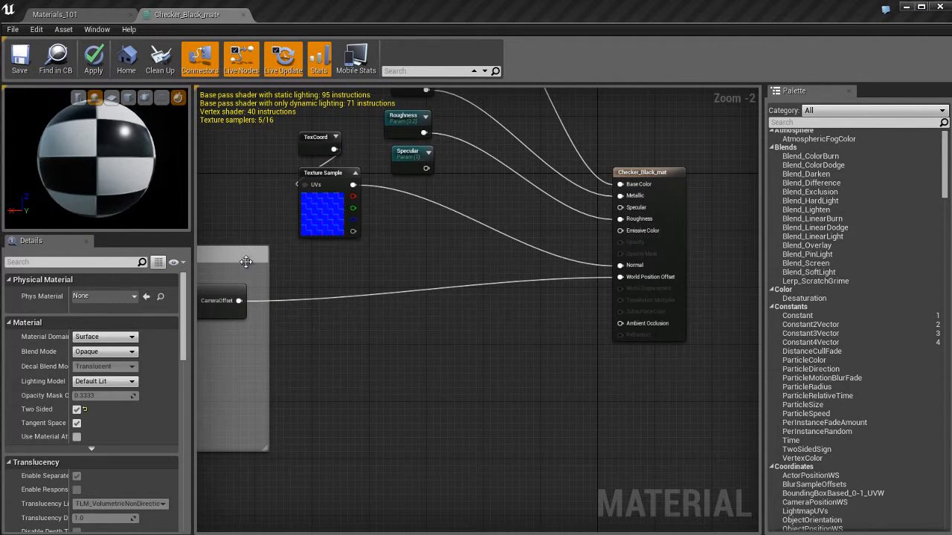
left_click_drag(246, 262, 213, 259)
right_click_drag(569, 380, 484, 380)
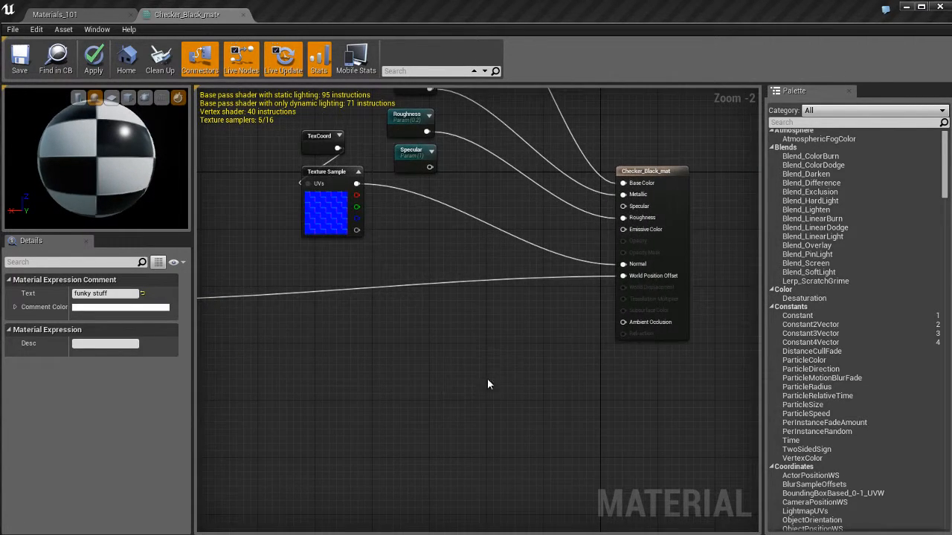
Step: Apply the changes to the Checker_Black_mat material
right_click_drag(457, 342, 472, 354)
scroll(431, 361, "up", 1)
left_click(485, 340)
right_click_drag(535, 350, 483, 354)
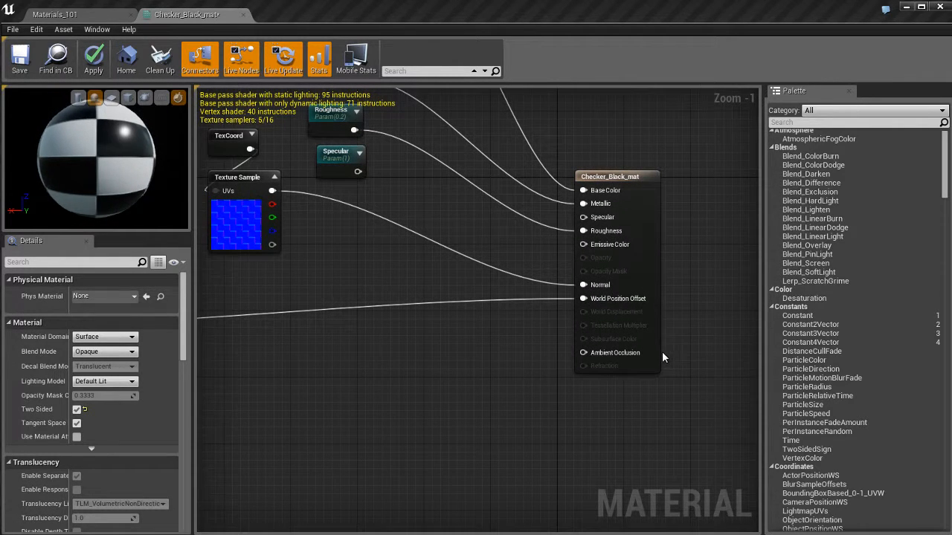
scroll(605, 318, "up", 1)
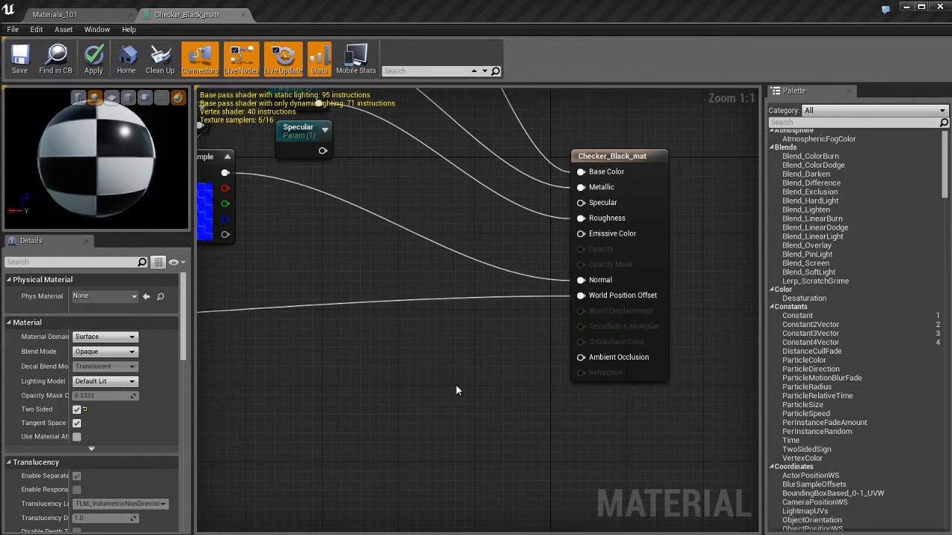
right_click_drag(455, 386, 438, 387)
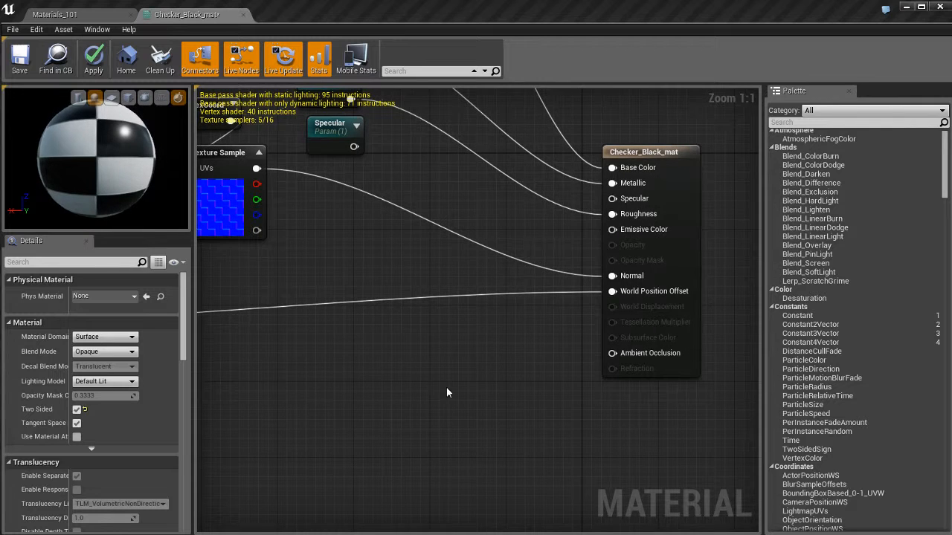
key("Return")
Step: Set the material's D3D11 tessellation mode to Flat Tessellation and check the sphere in the Materials_101 level
scroll(147, 378, "down", 5)
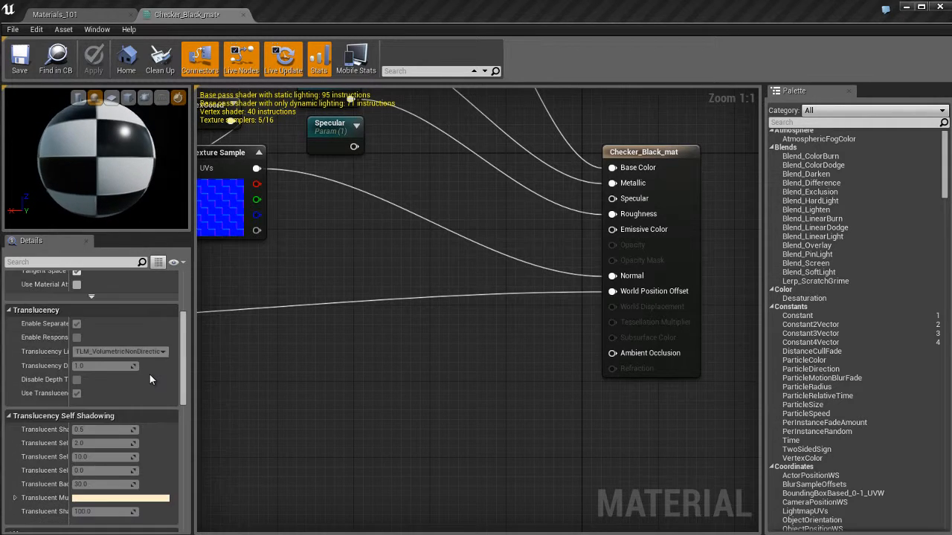
scroll(150, 378, "down", 15)
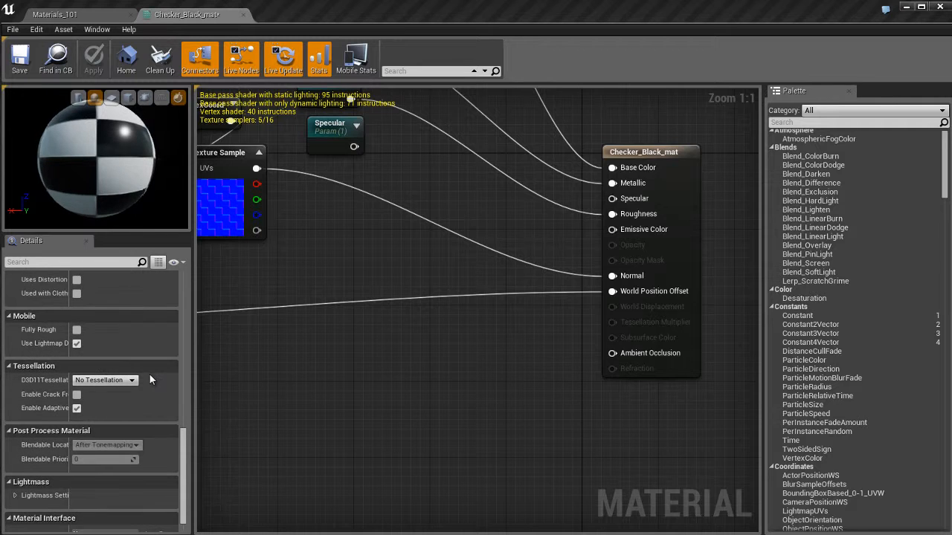
scroll(150, 379, "down", 1)
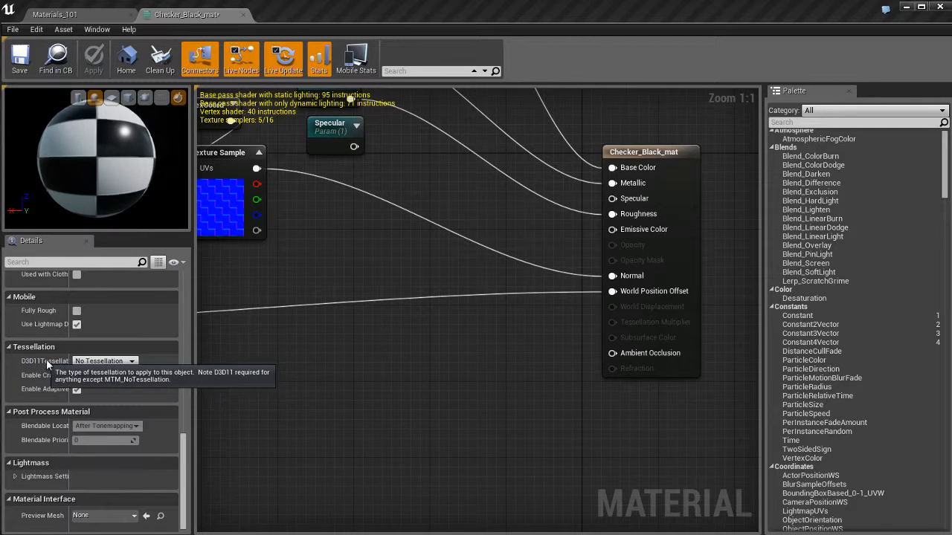
left_click(131, 363)
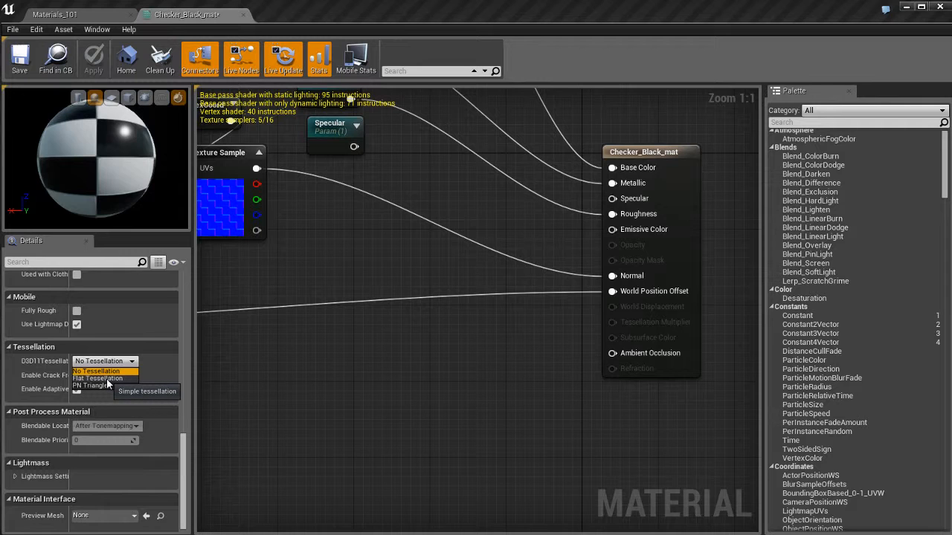
left_click(106, 379)
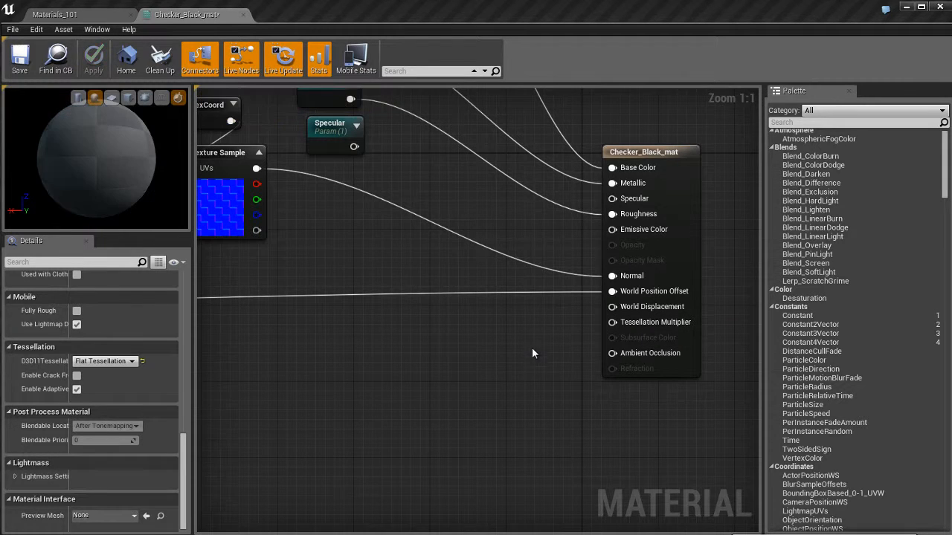
left_click(128, 15)
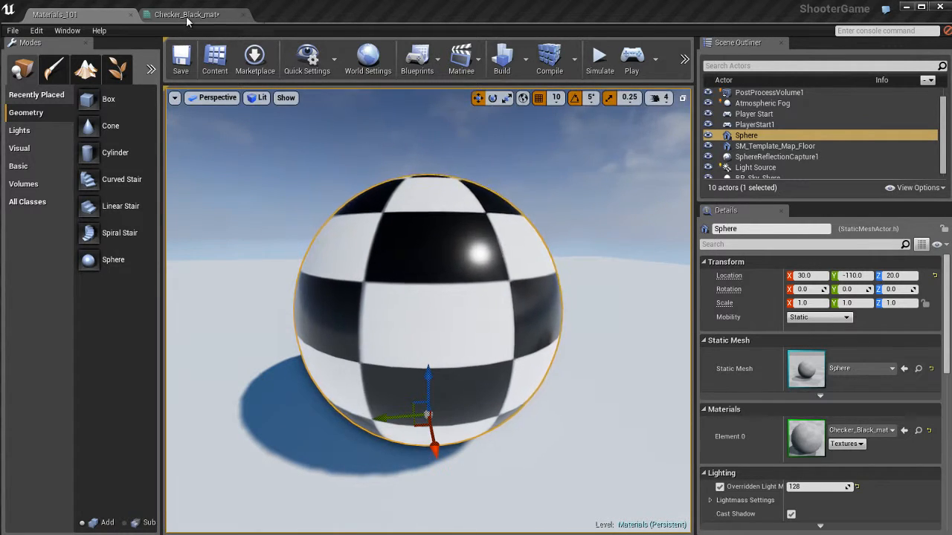
left_click(186, 15)
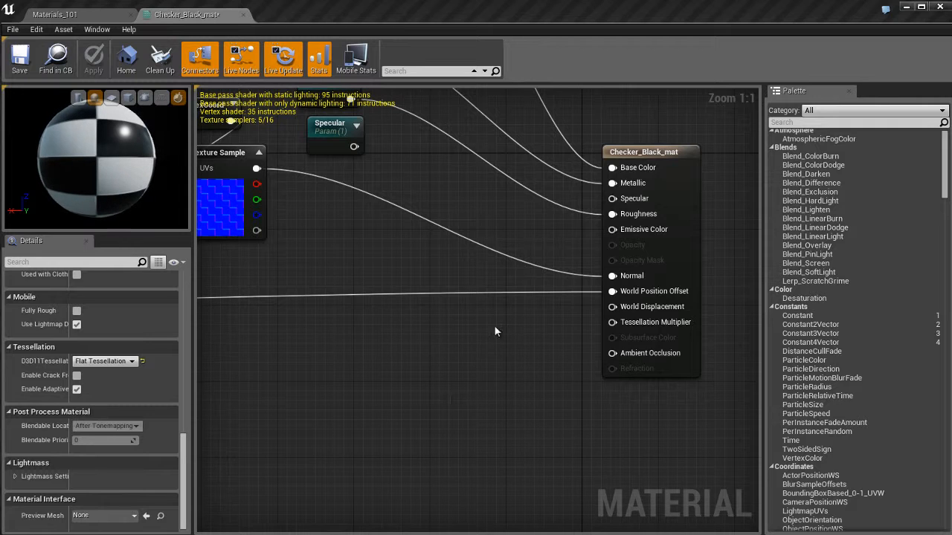
Step: Add a Constant node with value 20 and connect it to the material's World Displacement input
left_click(441, 336)
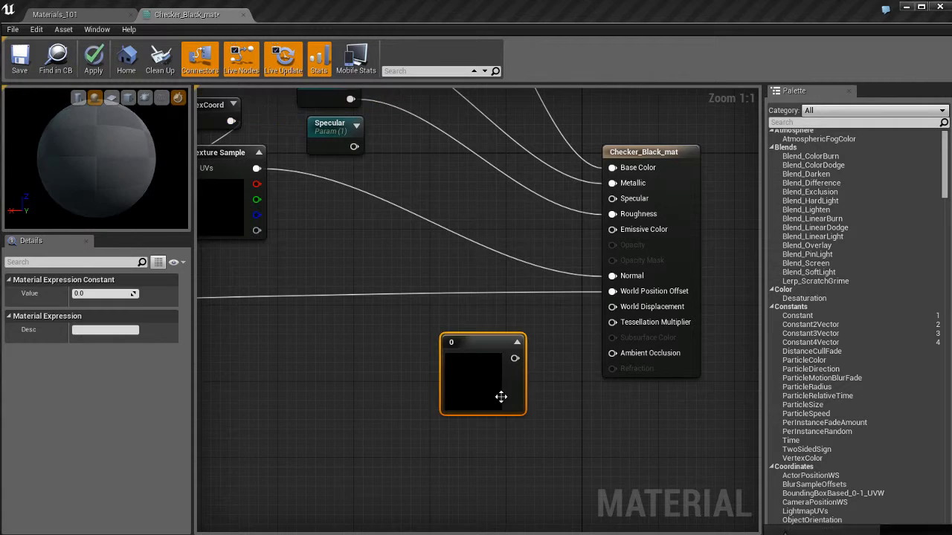
left_click_drag(483, 363, 611, 307)
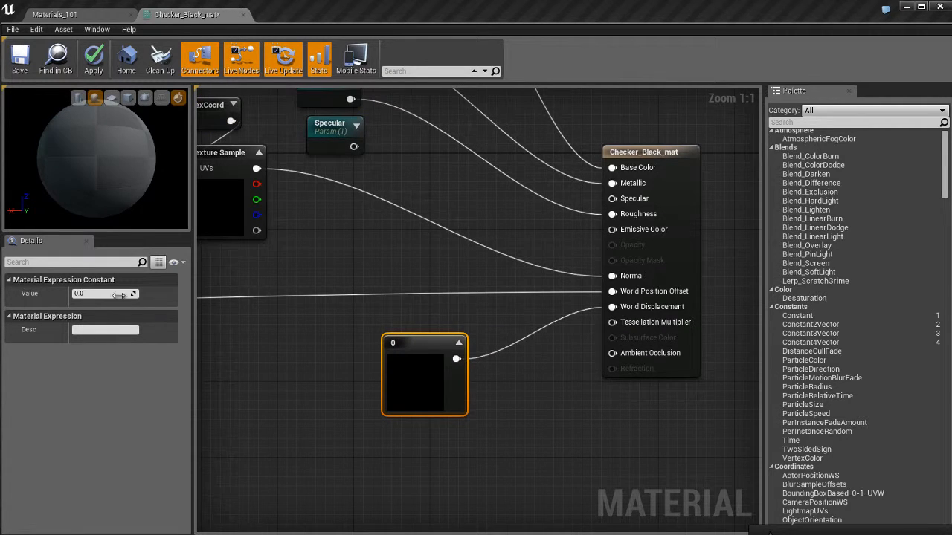
type("20")
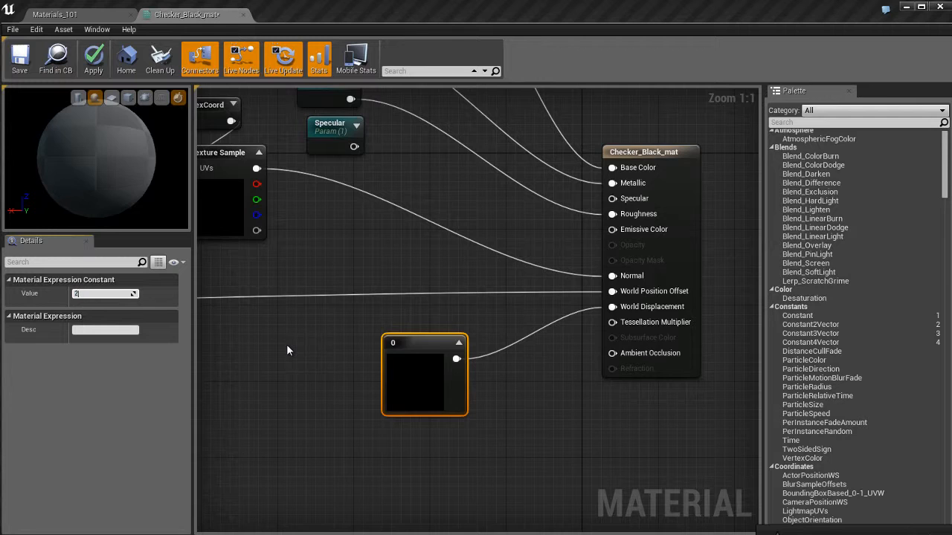
key("Return")
left_click_drag(435, 357, 433, 338)
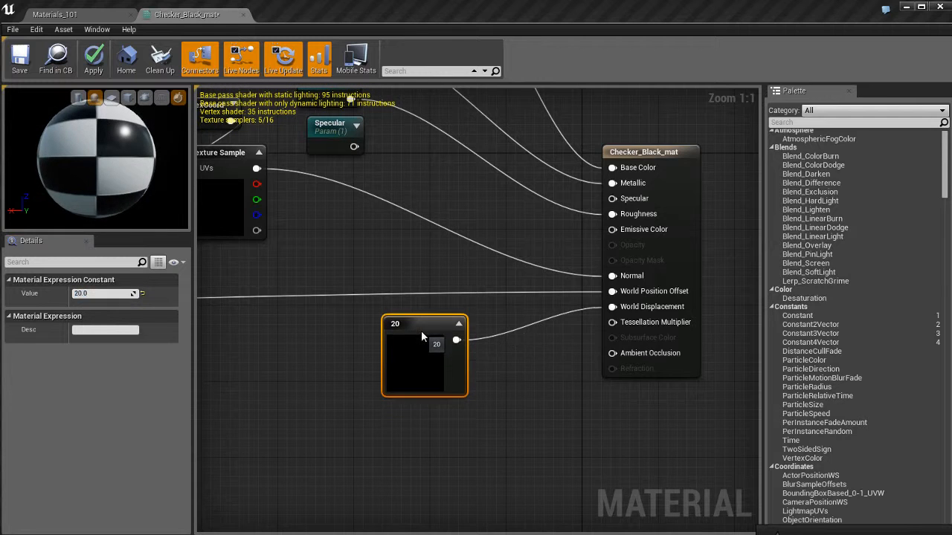
left_click(533, 417)
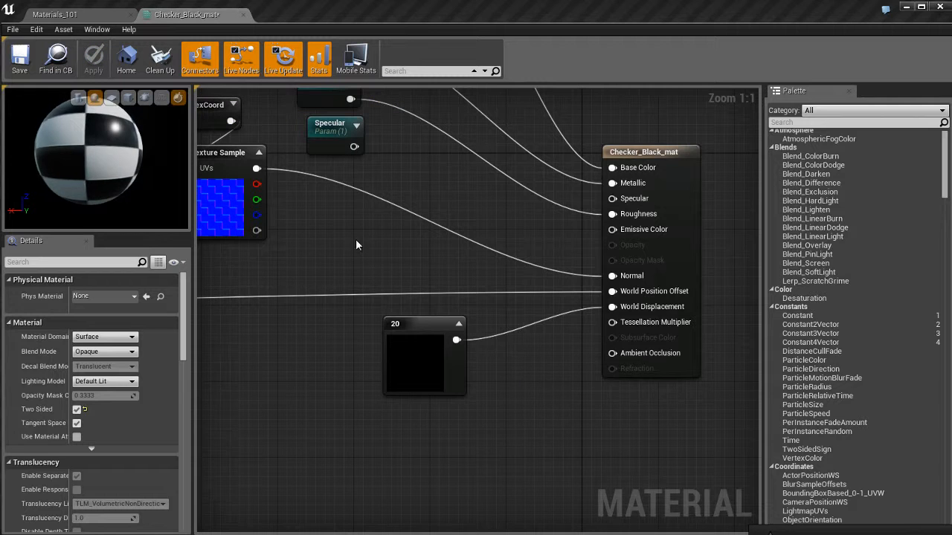
Step: Examine the sphere in the Materials_101 level from several angles and in wireframe view
left_click(107, 12)
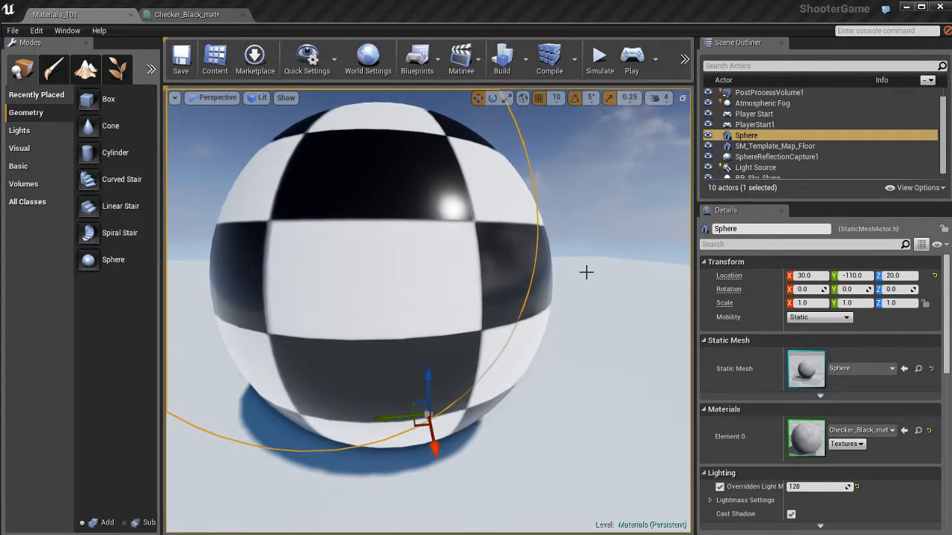
scroll(483, 298, "down", 5)
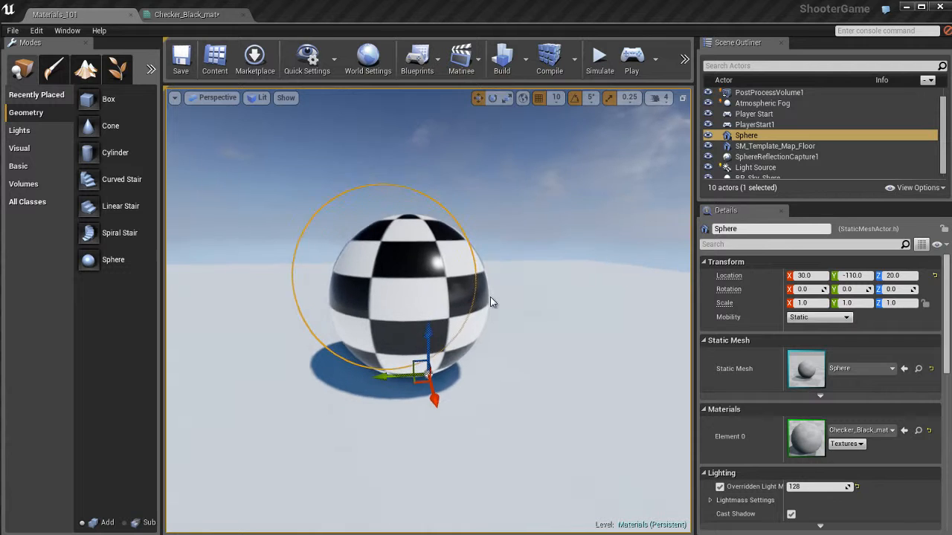
mouse_move(530, 298)
left_mouse_down("alt")
mouse_move(454, 299)
mouse_move(521, 295)
left_mouse_up("alt")
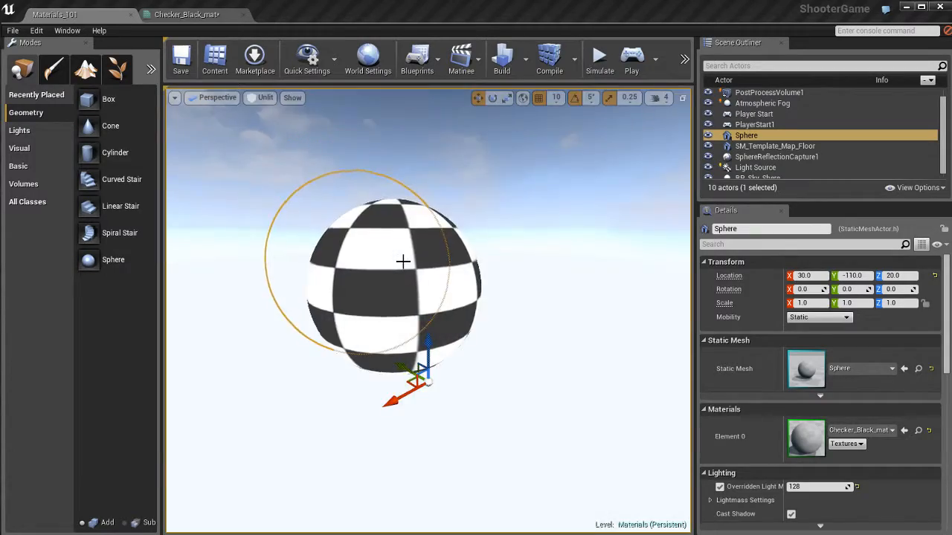
key("alt+2")
left_click_drag(404, 271, 459, 255, "alt")
scroll(424, 271, "down", 3)
scroll(448, 269, "up", 8)
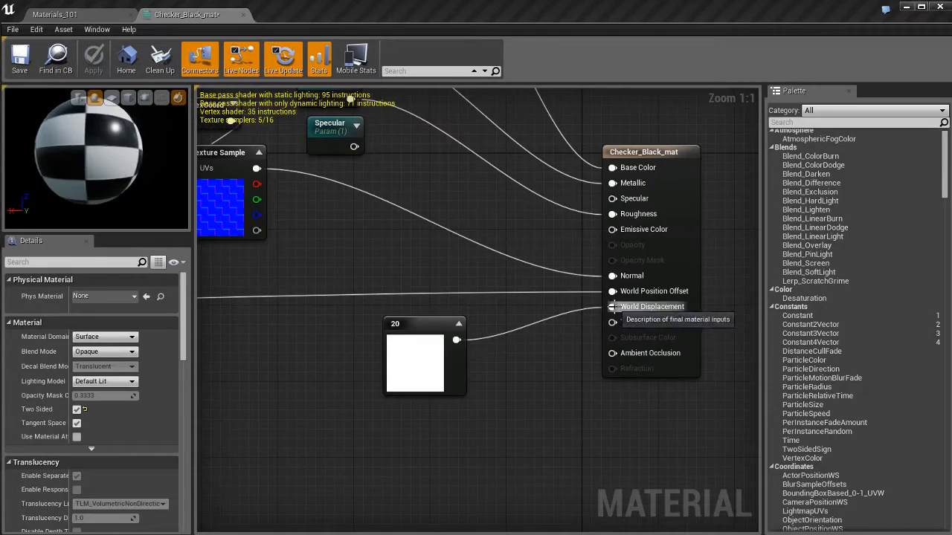
Step: Disconnect the value-20 Constant from World Displacement and delete it, and return the level view to Lit mode
left_click(612, 307, "alt")
key("ctrl+s")
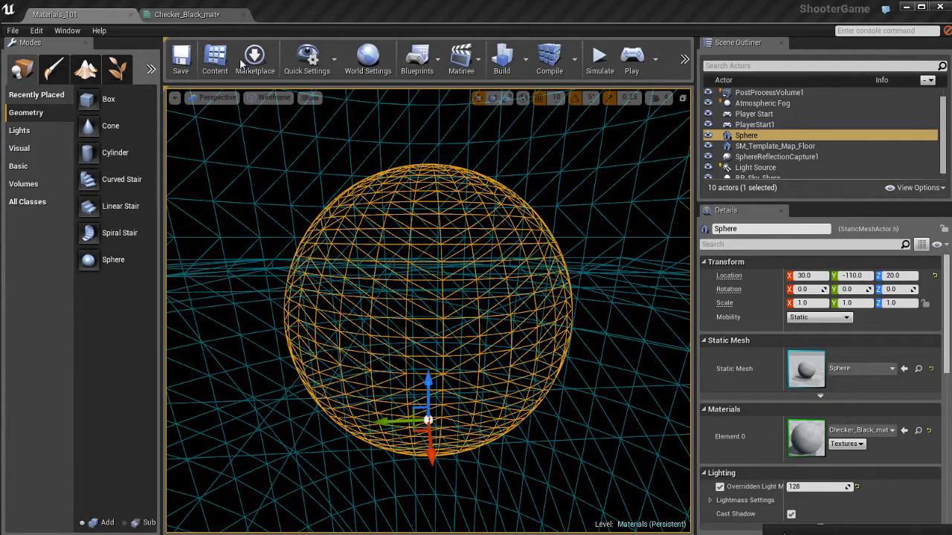
key("alt+4")
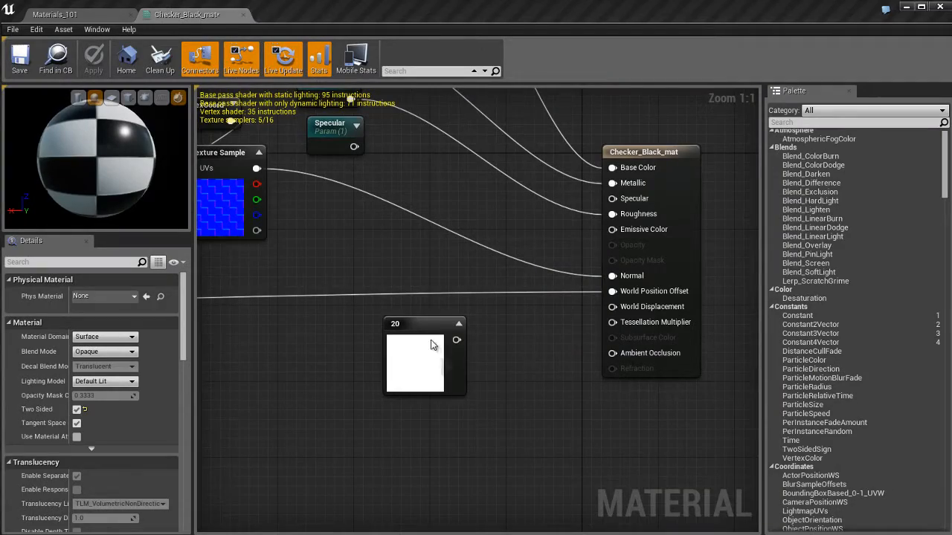
left_click(432, 344)
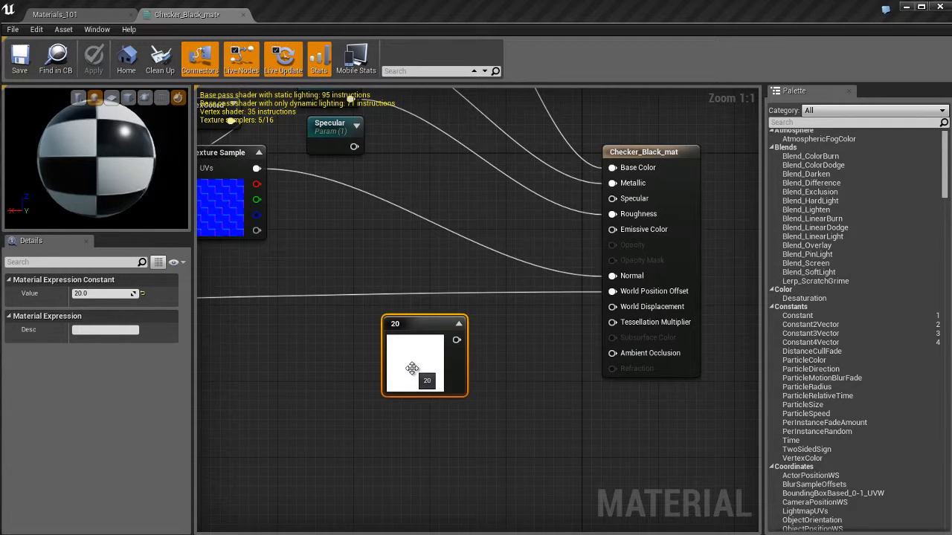
key("Delete")
Step: Duplicate the checker Texture Sample node and place the copy below the World Position Offset connection
right_click_drag(371, 381, 377, 386)
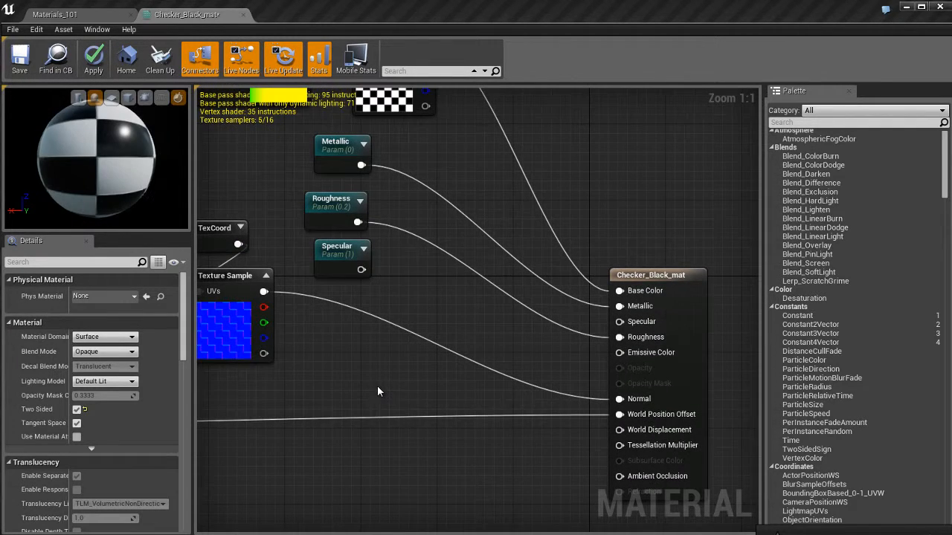
scroll(445, 382, "down", 1)
right_click_drag(424, 439, 463, 454)
mouse_move(460, 342)
right_mouse_down()
mouse_move(450, 407)
mouse_move(457, 349)
right_mouse_up()
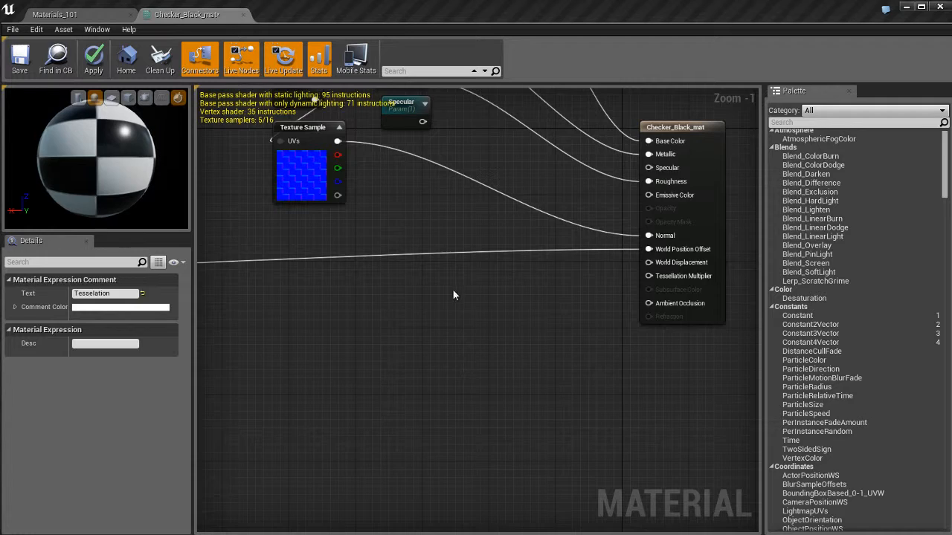
right_click_drag(452, 288, 467, 429)
left_click(455, 208)
right_click_drag(501, 351, 508, 272)
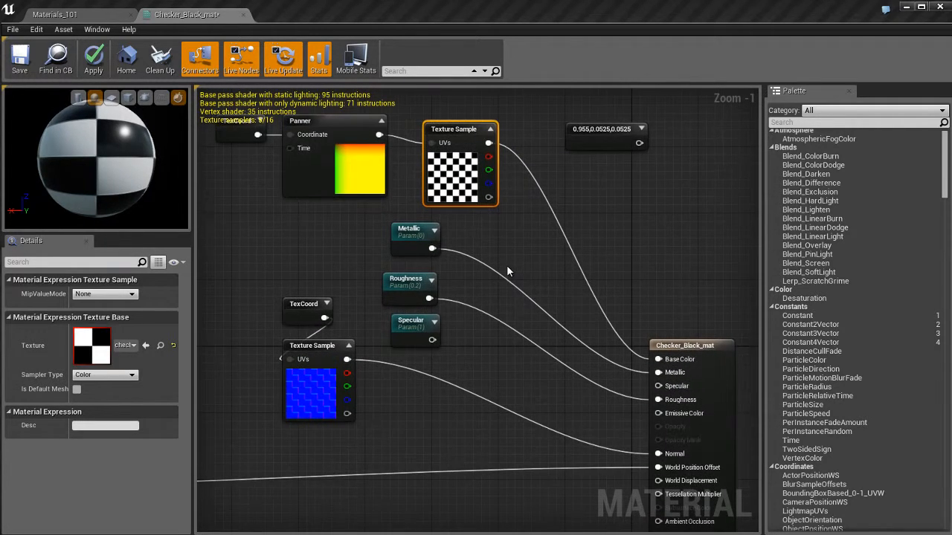
key("ctrl+v")
right_click_drag(490, 241, 486, 127)
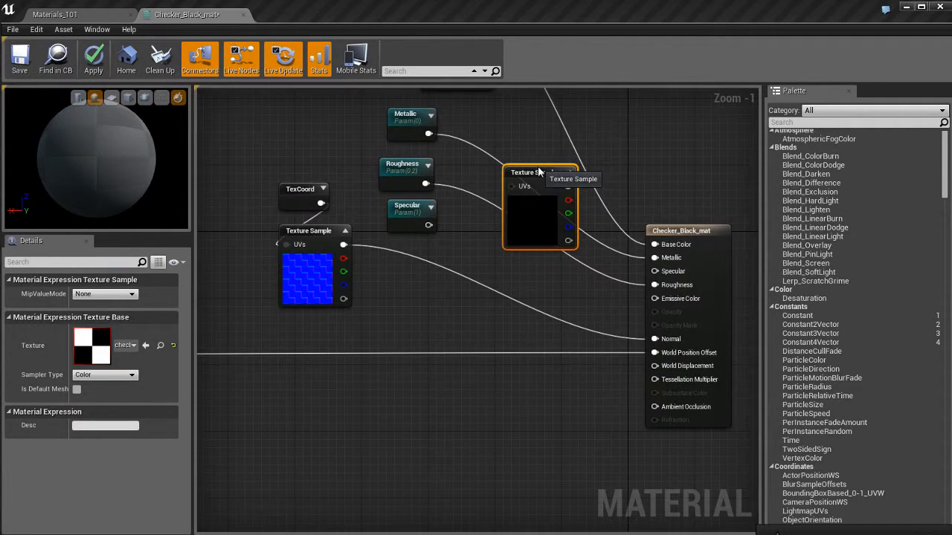
left_click_drag(537, 171, 430, 475)
right_click_drag(536, 397, 539, 357)
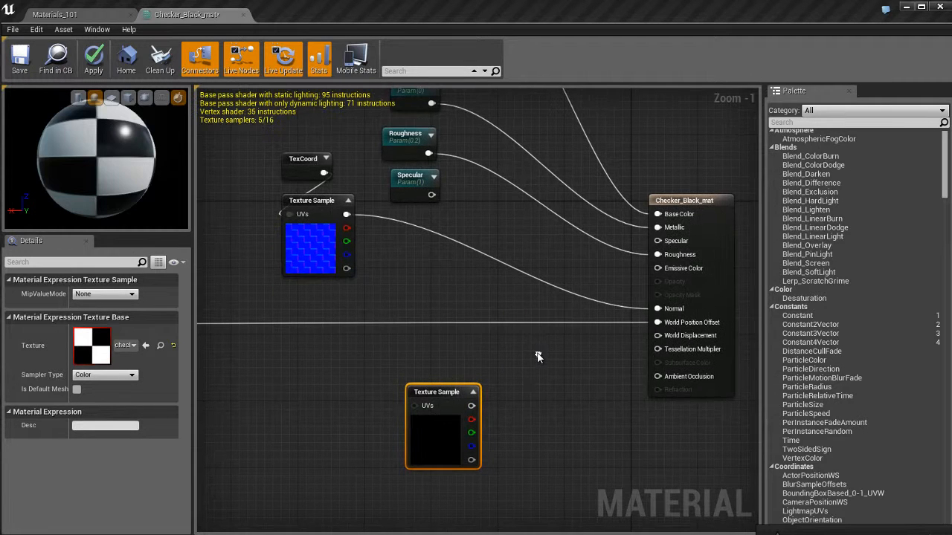
Step: Duplicate the normal map's TexCoord node and connect the copy to the duplicated checker Texture Sample's UVs
left_click(323, 170)
key("ctrl+c")
key("ctrl+v")
left_click_drag(400, 268, 350, 409)
left_click_drag(417, 407, 417, 407)
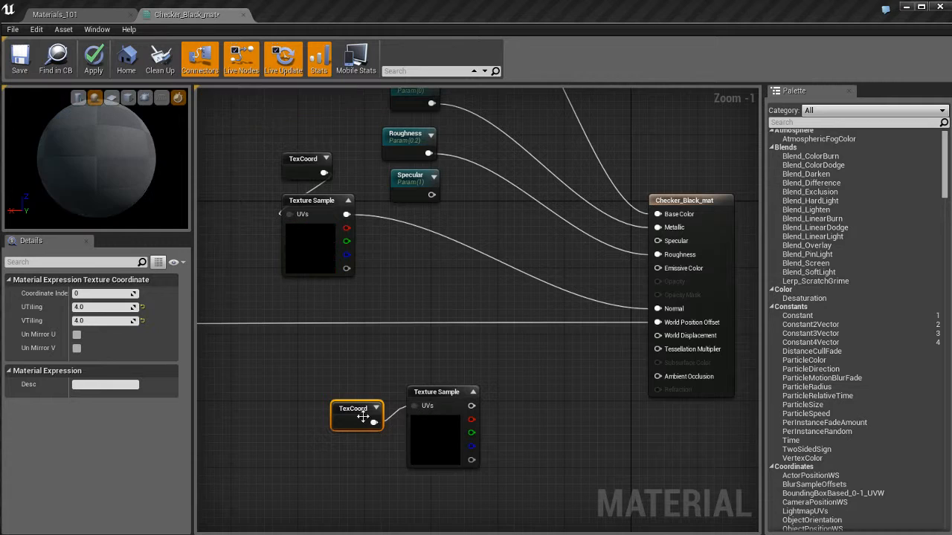
Step: Line up the copied TexCoord and checker Texture Sample nodes and move them together farther from the main material node
left_click_drag(351, 413, 344, 389)
left_click_drag(435, 397, 409, 389)
left_click_drag(414, 352, 317, 428)
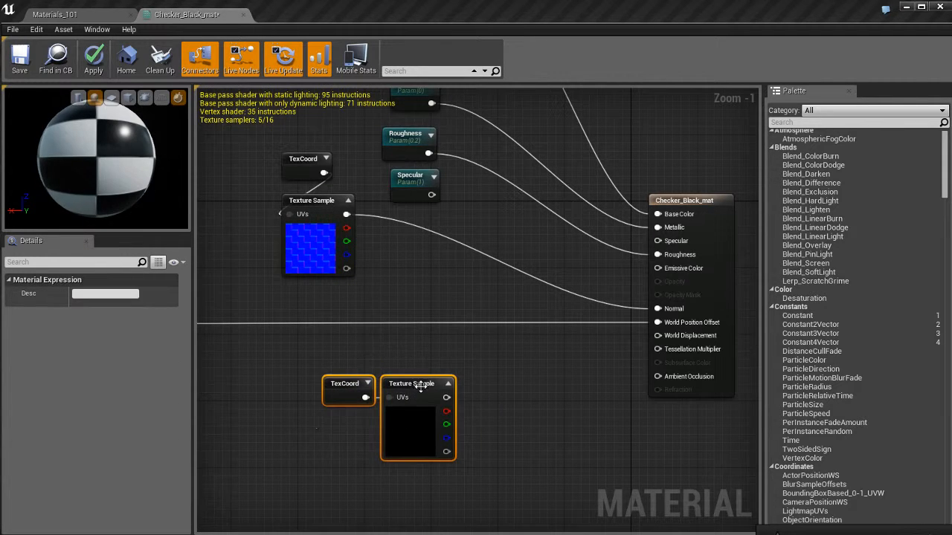
left_click_drag(416, 384, 357, 383)
left_click(425, 467)
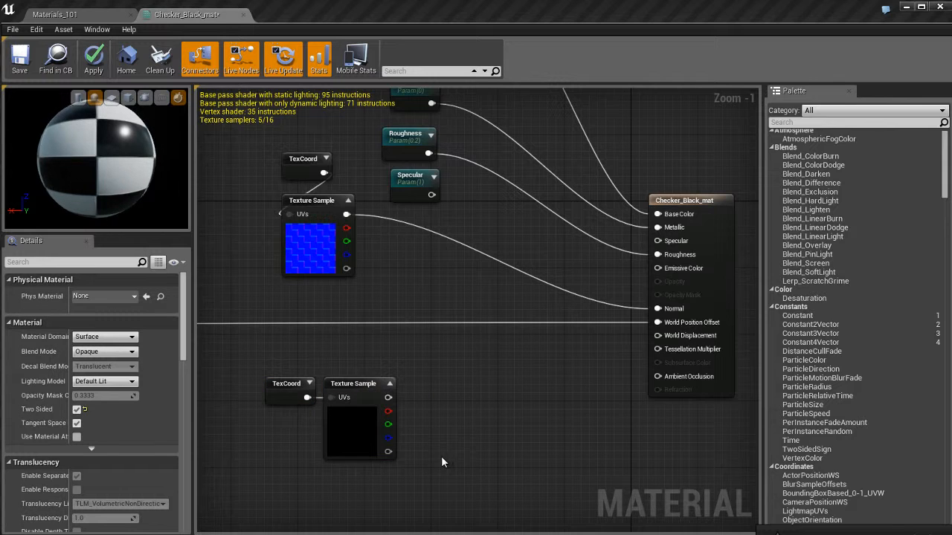
Step: Connect the copied checker Texture Sample's main output to World Displacement and disconnect it again
left_click(355, 433)
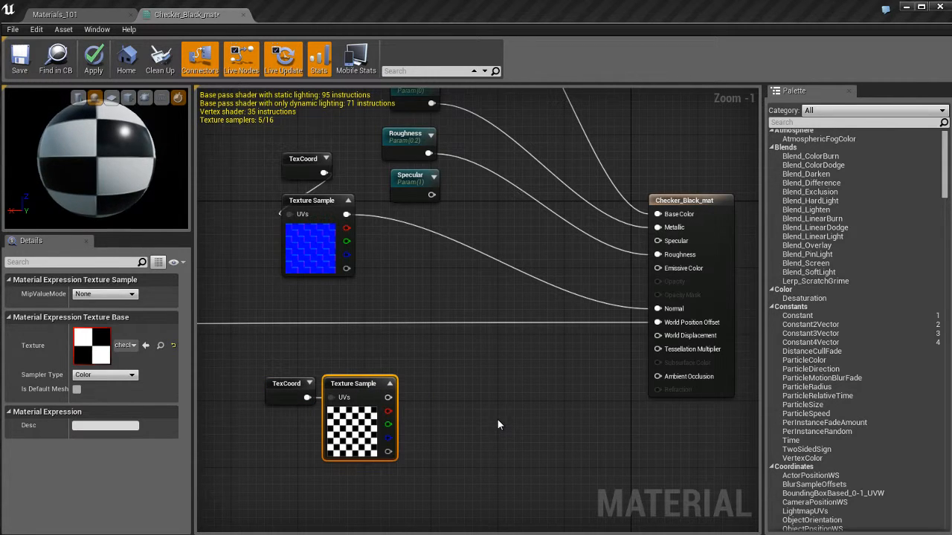
left_click(497, 419)
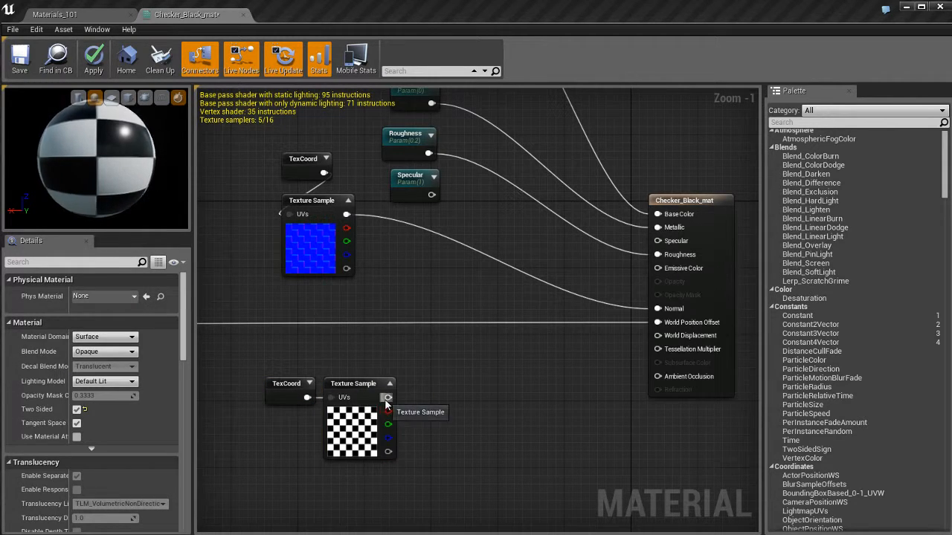
left_click_drag(387, 397, 667, 336)
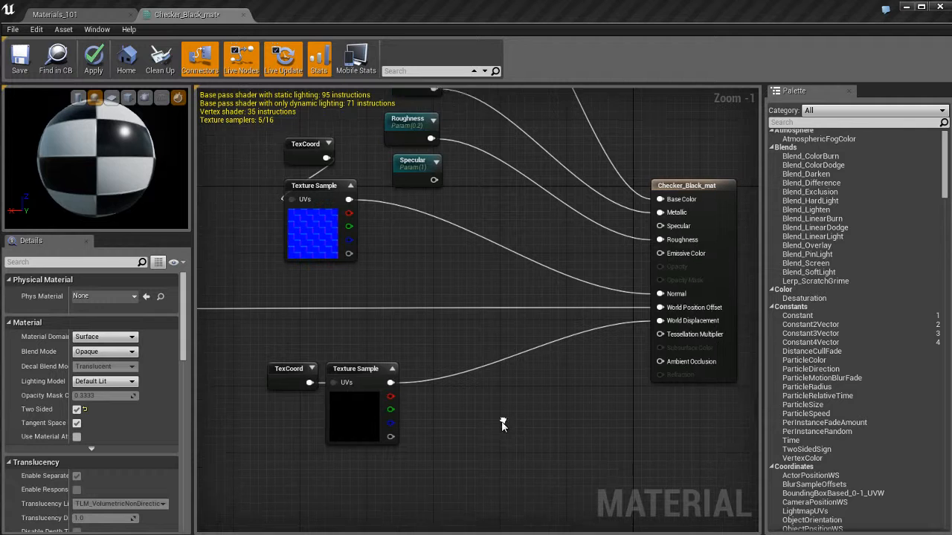
mouse_move(104, 171)
left_mouse_down()
mouse_move(130, 165)
mouse_move(104, 160)
left_mouse_up()
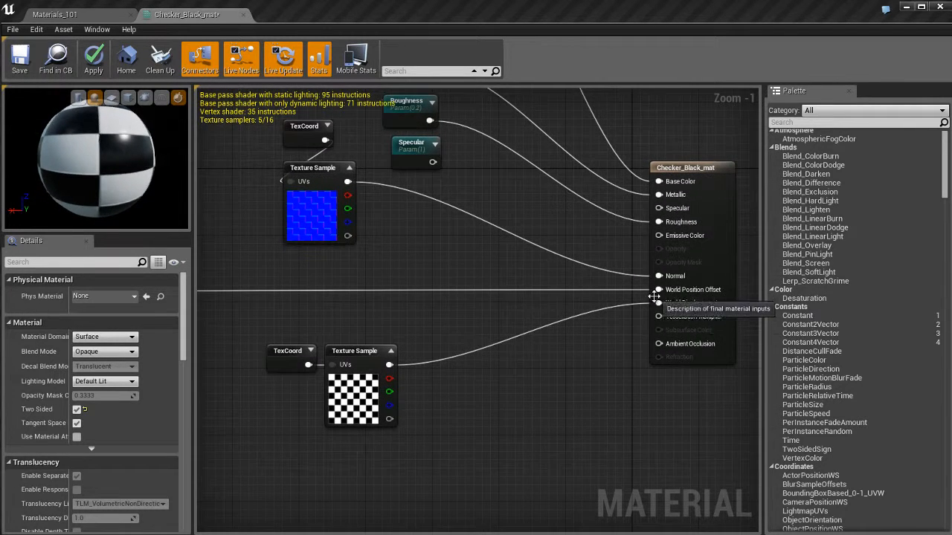
left_click(659, 303, "alt")
right_click_drag(430, 416, 444, 391)
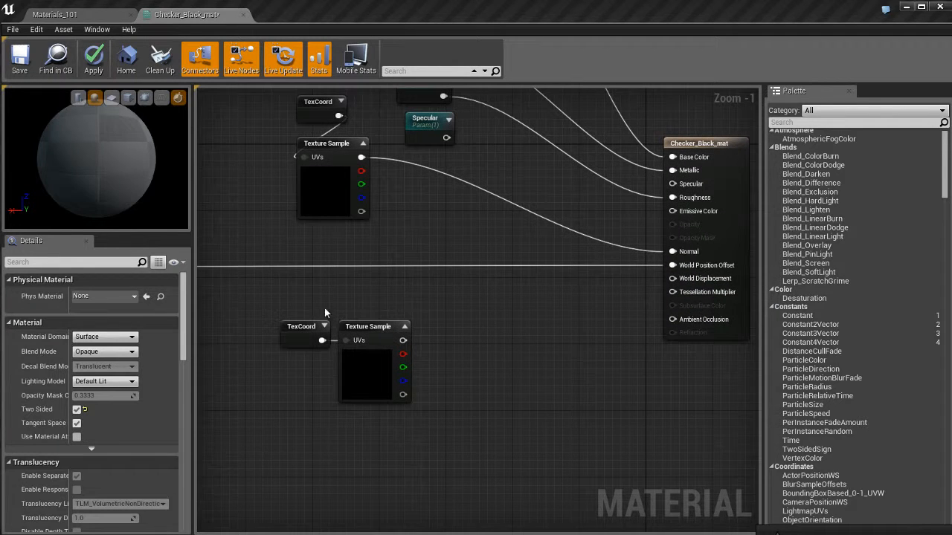
Step: Move the copied TexCoord and checker Texture Sample nodes together slightly closer to the World Position Offset connection
left_click_drag(324, 307, 404, 407)
left_click(482, 415)
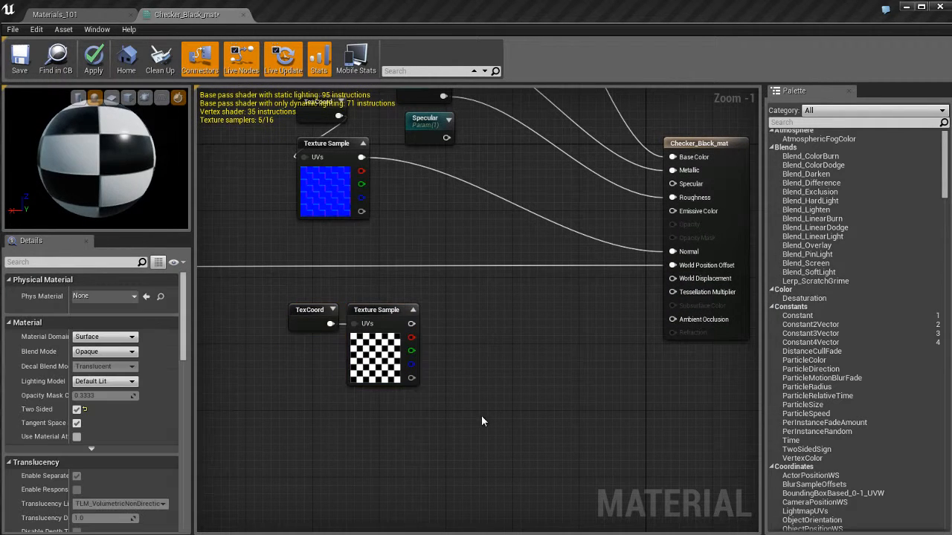
Step: Add a VertexNormalWS node and place it below the copied checker Texture Sample node
right_click_drag(481, 415, 505, 394)
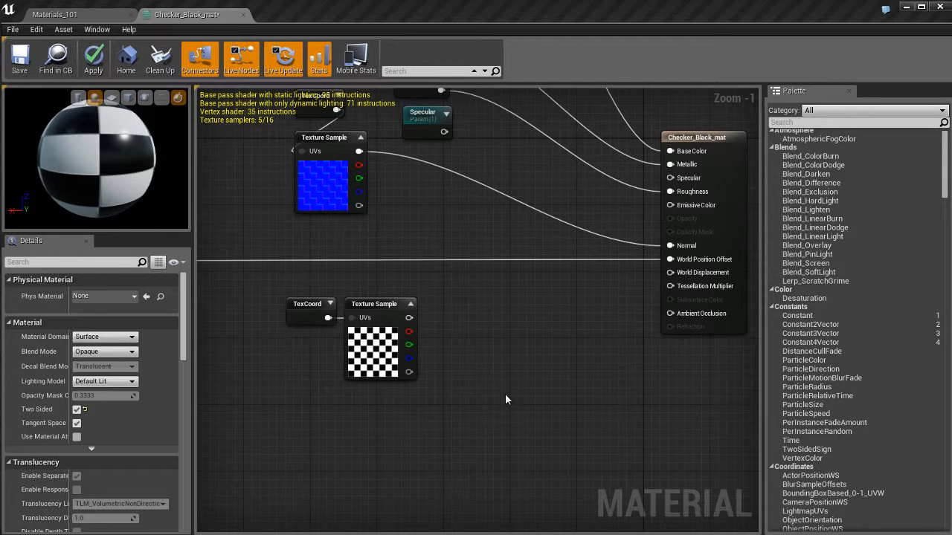
right_click(516, 319)
type("verte")
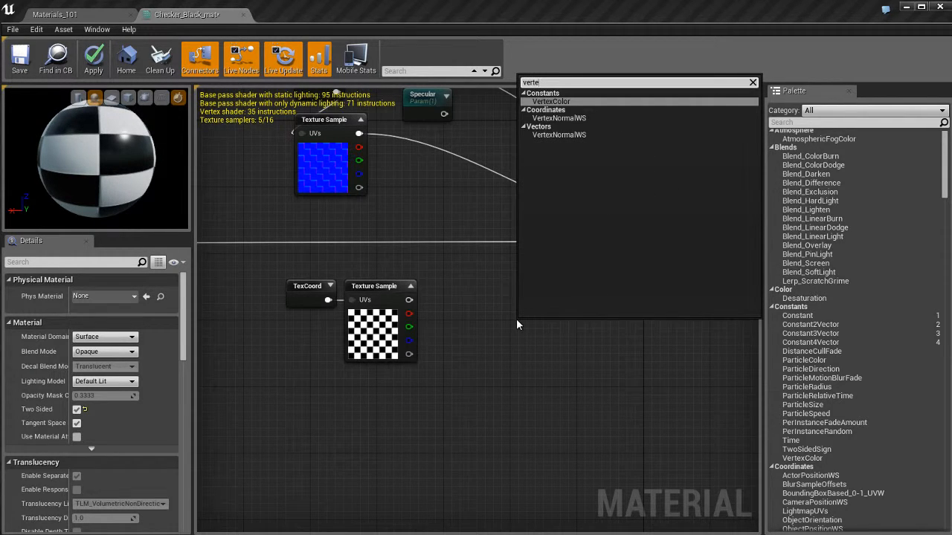
key("Down")
key("Down")
key("Up")
key("Return")
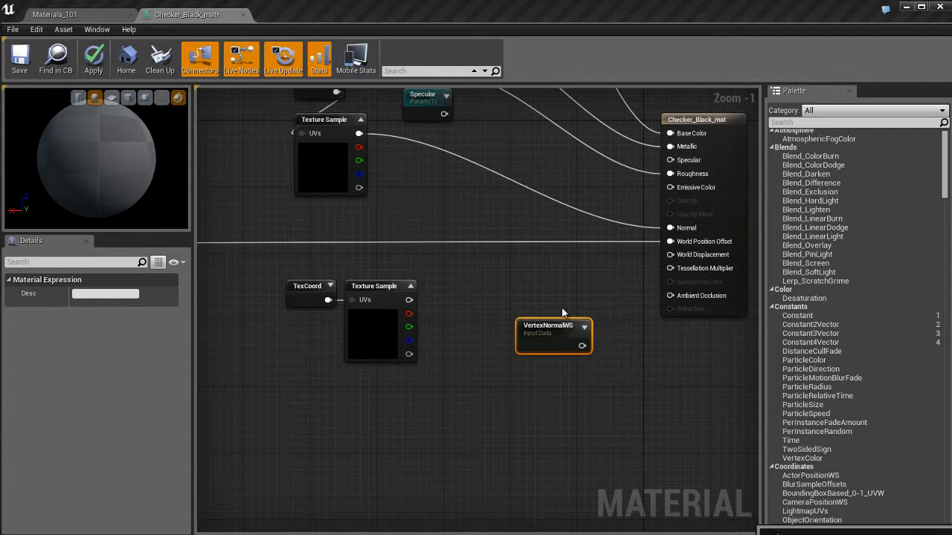
left_click_drag(551, 336, 403, 437)
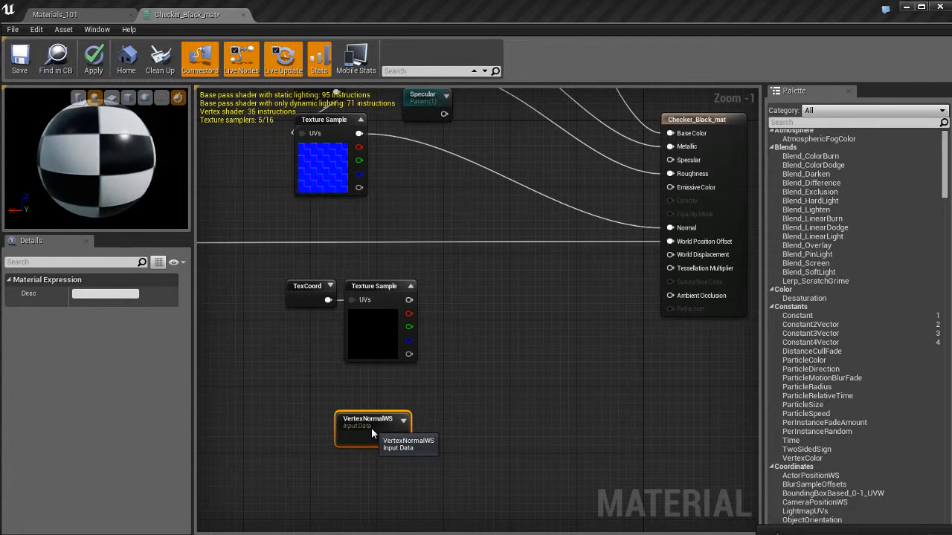
left_click_drag(474, 436, 477, 399)
right_click_drag(457, 412, 446, 378)
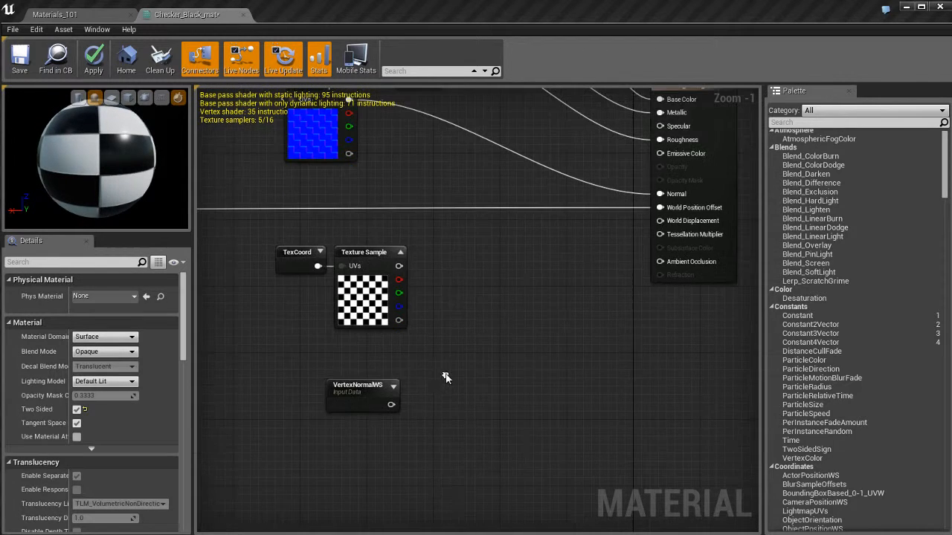
Step: Add a Multiply node with VertexNormalWS connected to its A input and move VertexNormalWS closer to it
left_click_drag(390, 405, 469, 388)
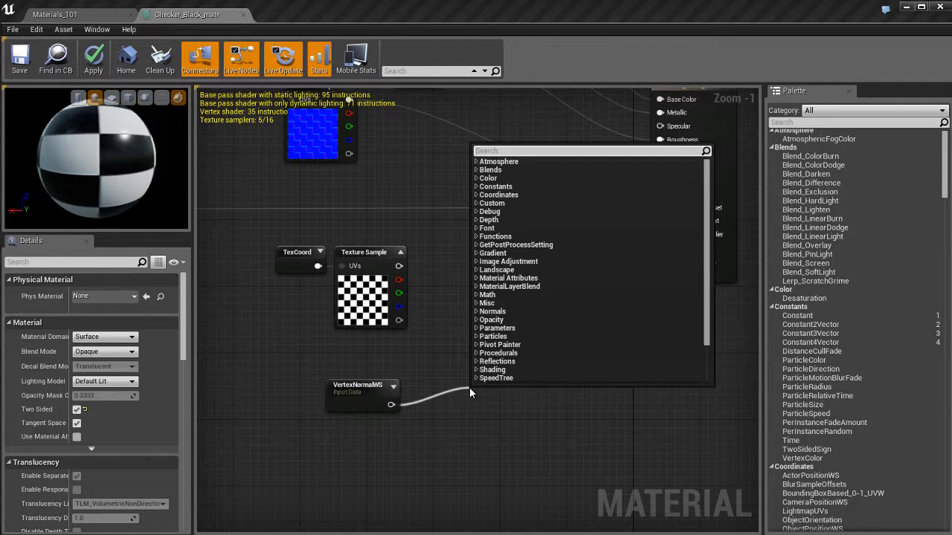
type("mult")
key("Return")
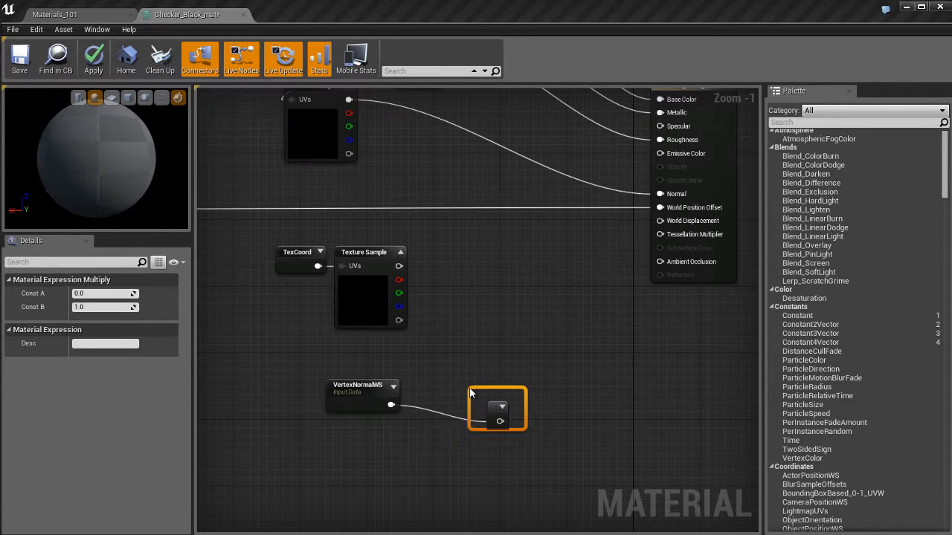
left_click_drag(362, 386, 396, 386)
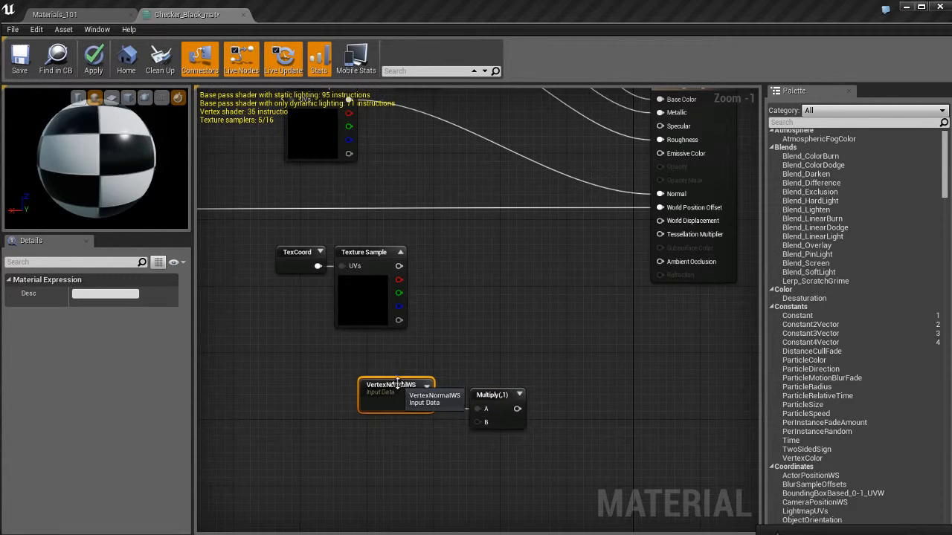
left_click(403, 476)
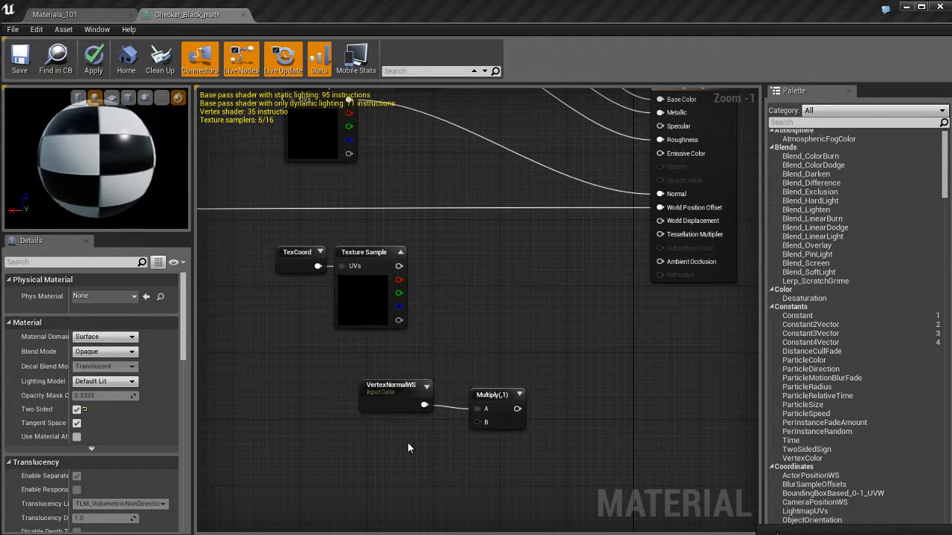
Step: Connect a new Constant of 3 to the Multiply node's B input and shift the VertexNormalWS group farther from the main material node
left_click(407, 448)
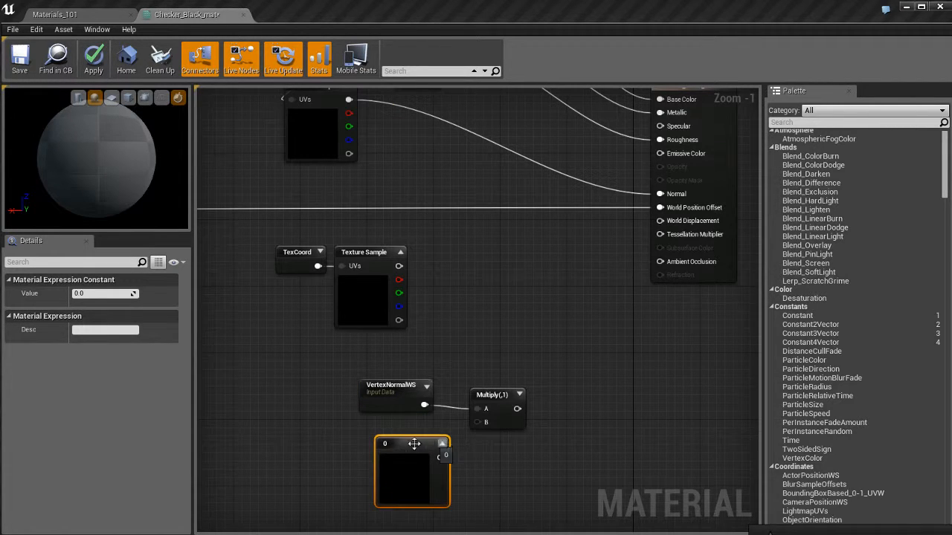
left_click_drag(438, 461, 480, 422)
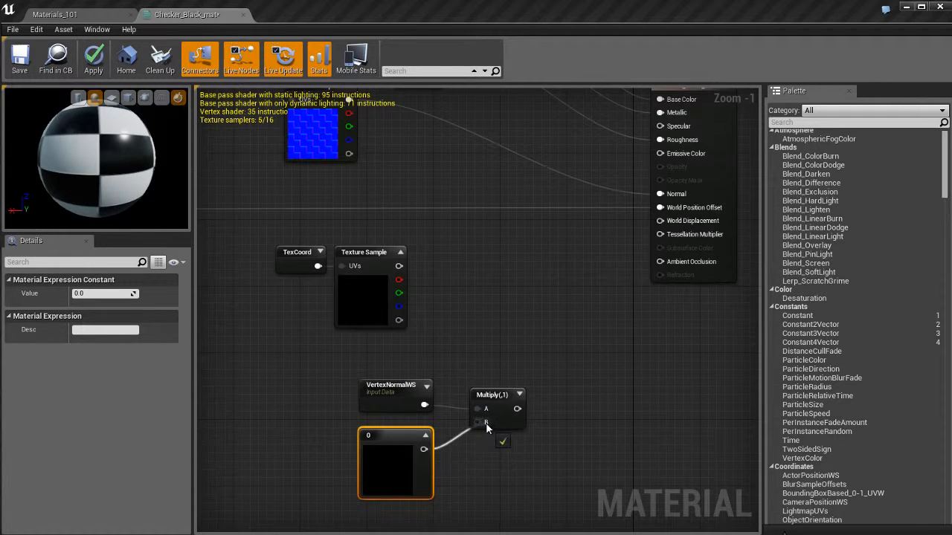
left_click_drag(398, 361, 521, 506)
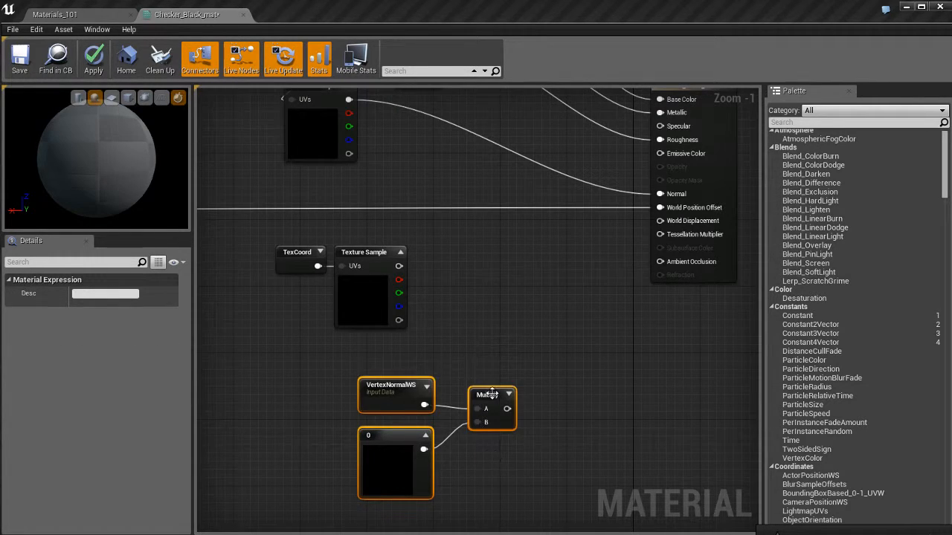
left_click_drag(494, 400, 425, 400)
left_click(310, 443)
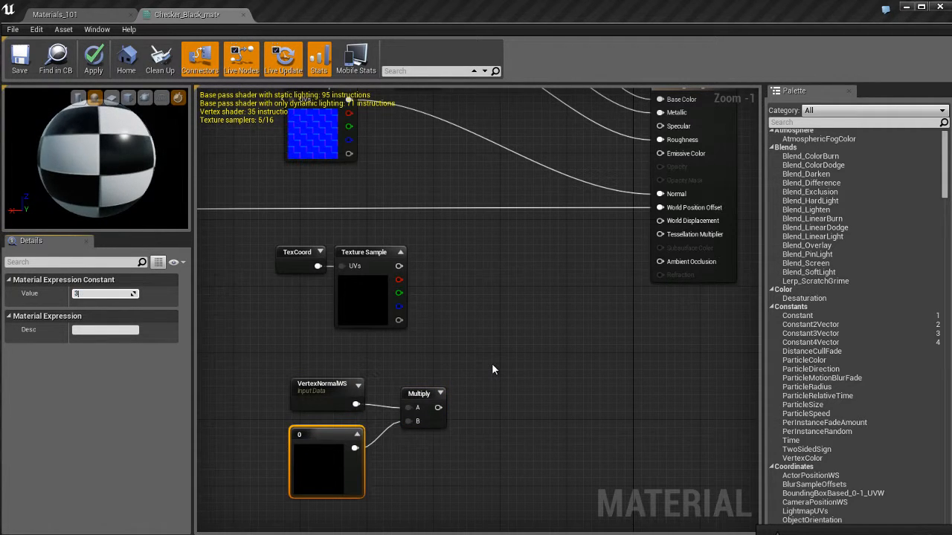
type("3")
key("Return")
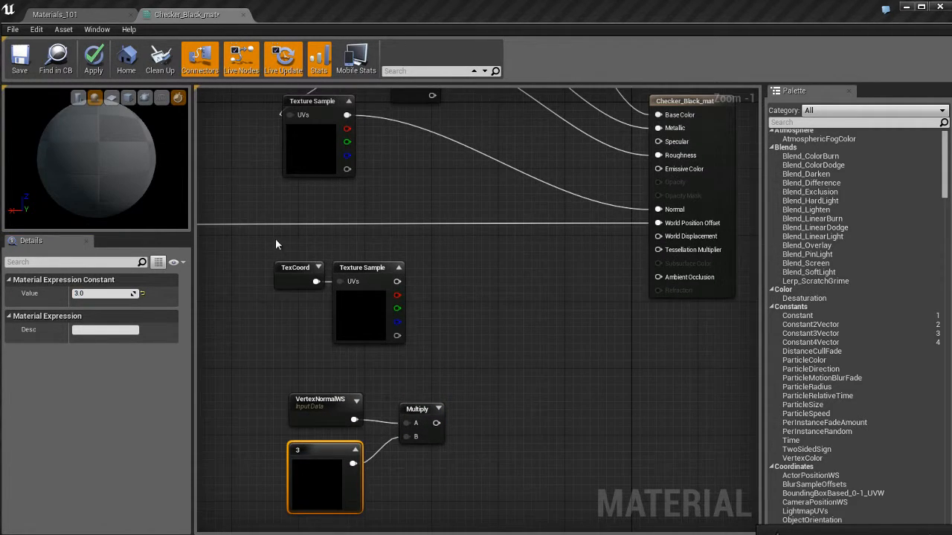
Step: Move the copied TexCoord and checker Texture Sample nodes together farther from the main material node
left_click_drag(276, 245, 315, 275)
left_click(502, 379)
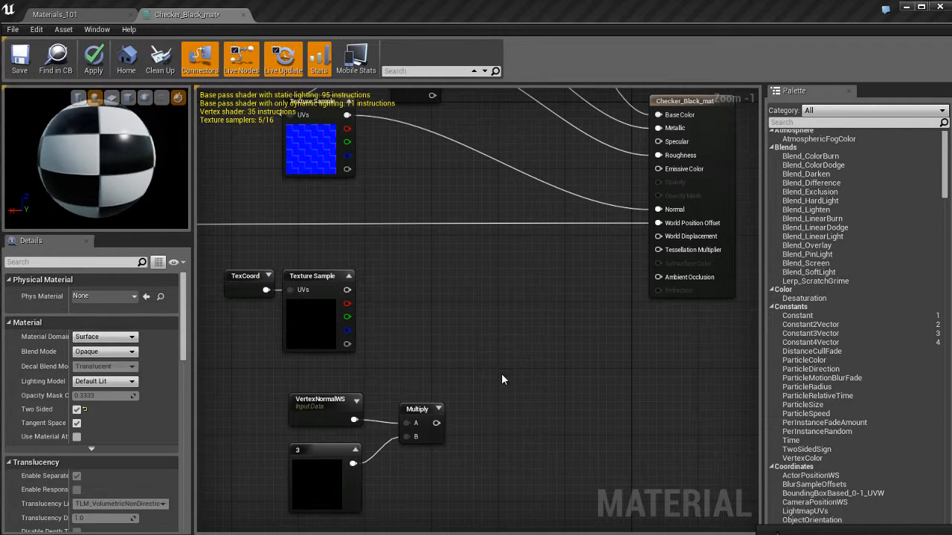
left_click(321, 292)
Step: Add a second Multiply node from the first Multiply's output and place it between the checker texture and the main material node
right_click_drag(462, 312, 491, 293)
left_click(461, 308)
left_click_drag(465, 405, 500, 326)
type("mu")
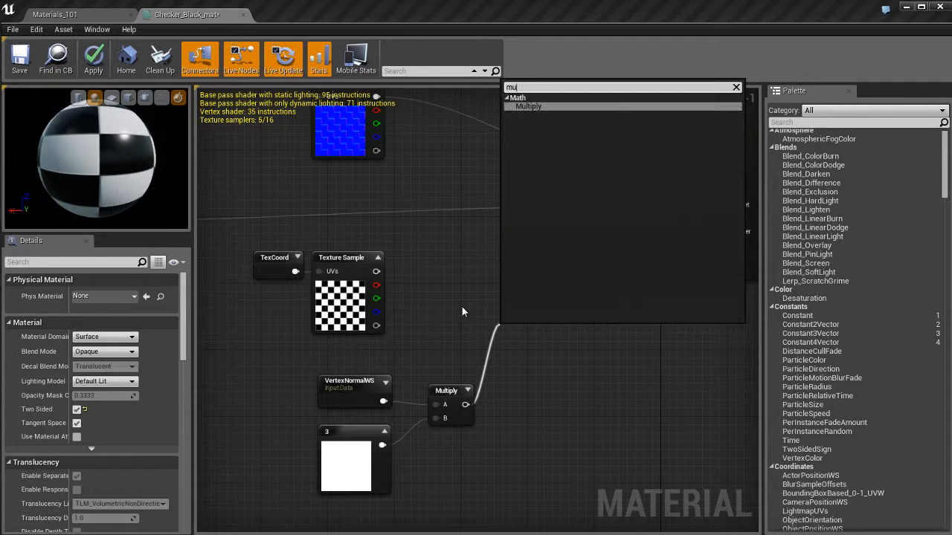
type("l")
key("Return")
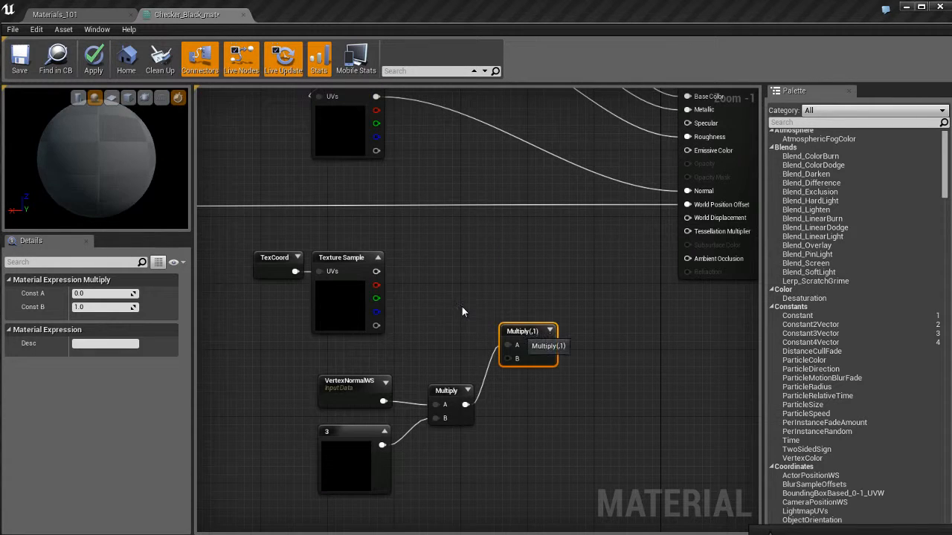
left_click_drag(514, 313, 514, 297)
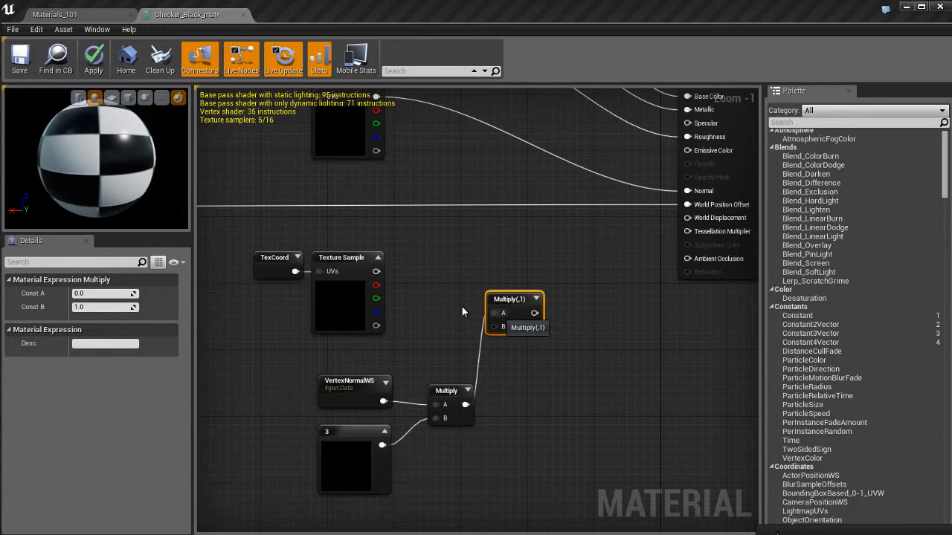
Step: Rewire the second Multiply so the checker Texture Sample feeds A and the first Multiply feeds B
left_click(498, 313, "alt")
left_click_drag(376, 271, 497, 313)
left_click_drag(465, 405, 497, 327)
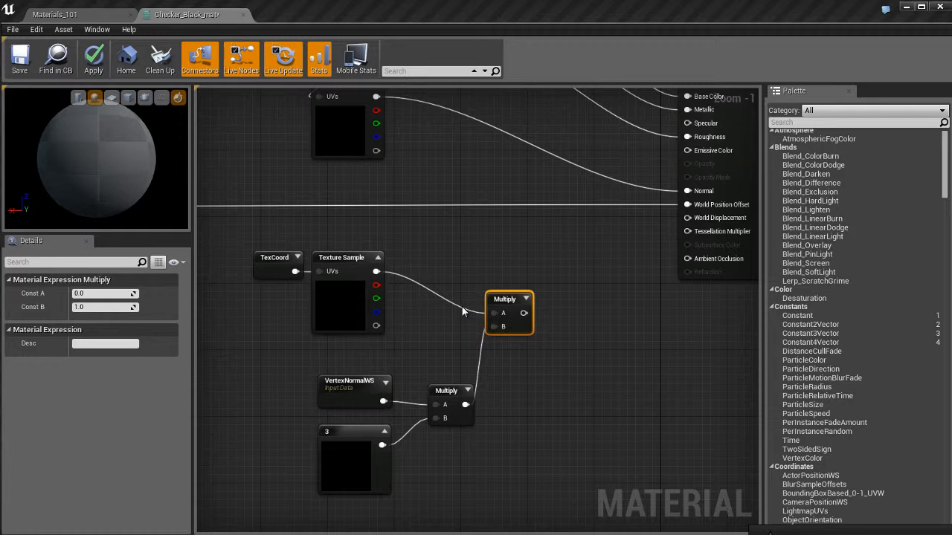
Step: Move the VertexNormalWS, Constant and first Multiply group beneath the checker texture nodes and bring the second Multiply closer to them
left_click_drag(318, 359, 452, 443)
left_click_drag(445, 391, 353, 375)
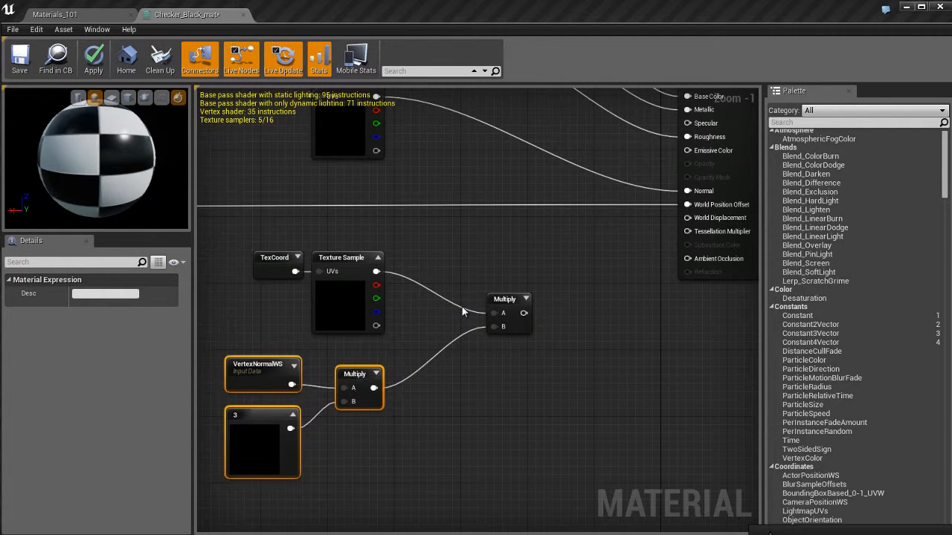
left_click_drag(521, 313, 462, 312)
left_click(499, 376)
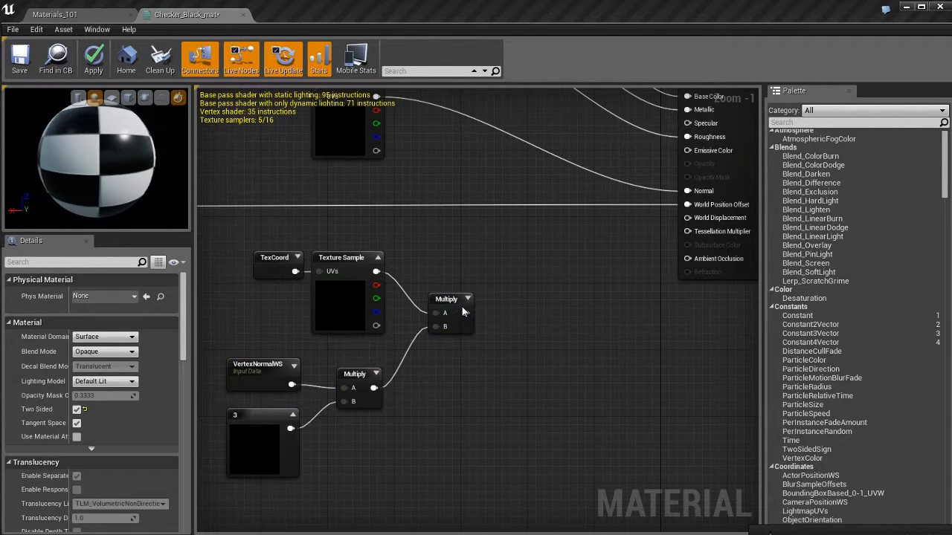
Step: Connect the second Multiply's output to World Displacement and set the Constant multiplying VertexNormalWS to 6
right_click_drag(499, 376, 507, 399)
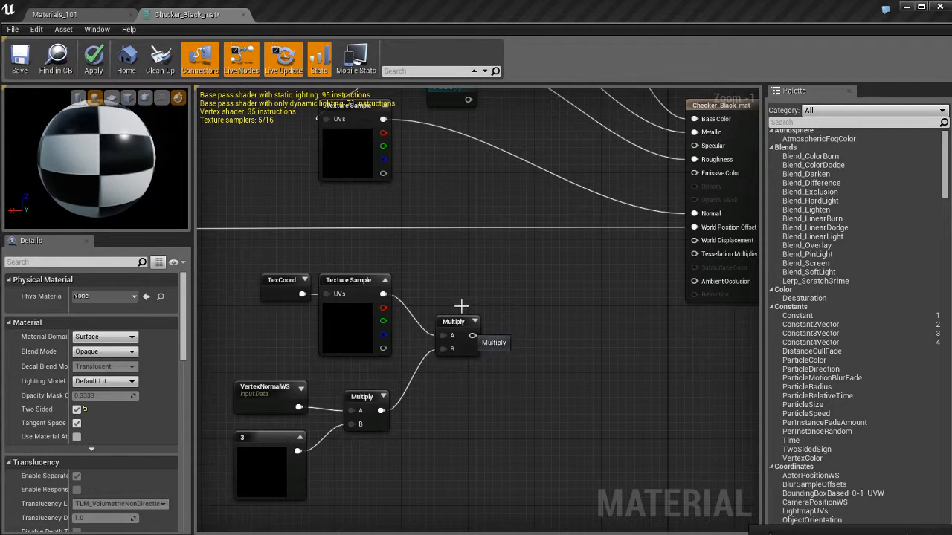
left_click_drag(471, 335, 694, 240)
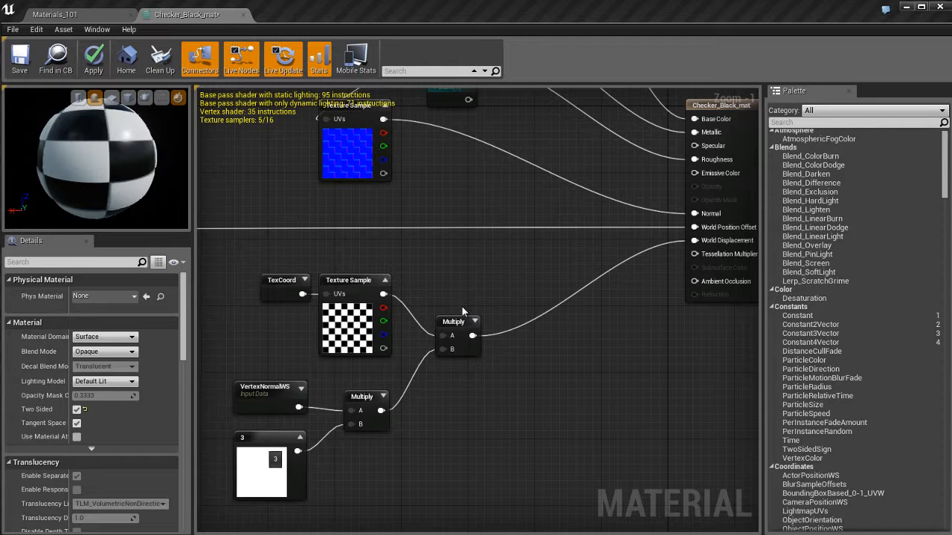
left_click(262, 447)
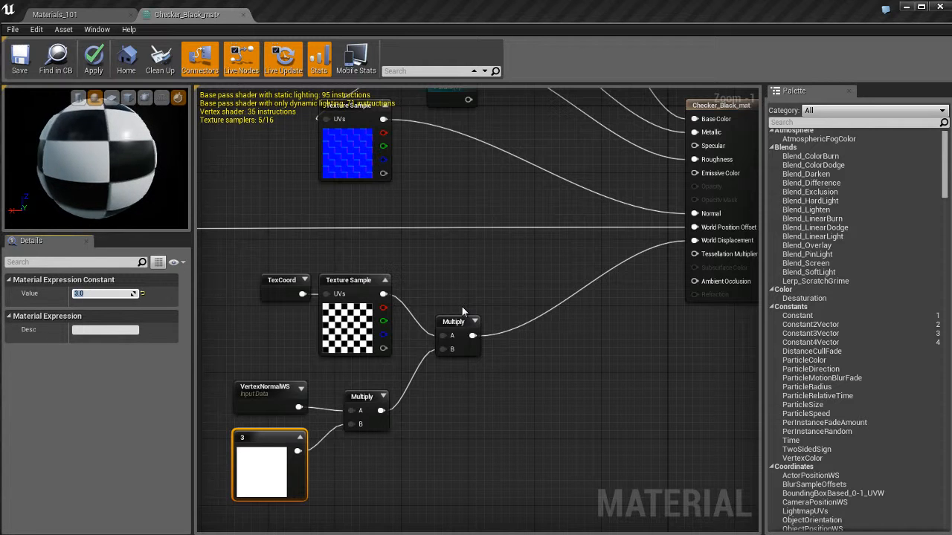
type("6")
key("Return")
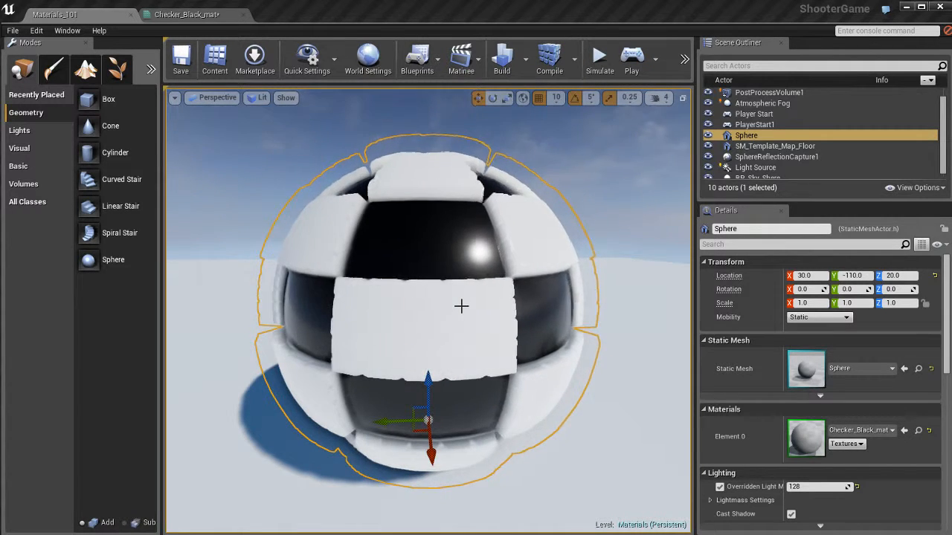
Step: Examine the displaced sphere in the level from several angles, in both wireframe and lit view
left_click_drag(461, 306, 461, 306, "alt")
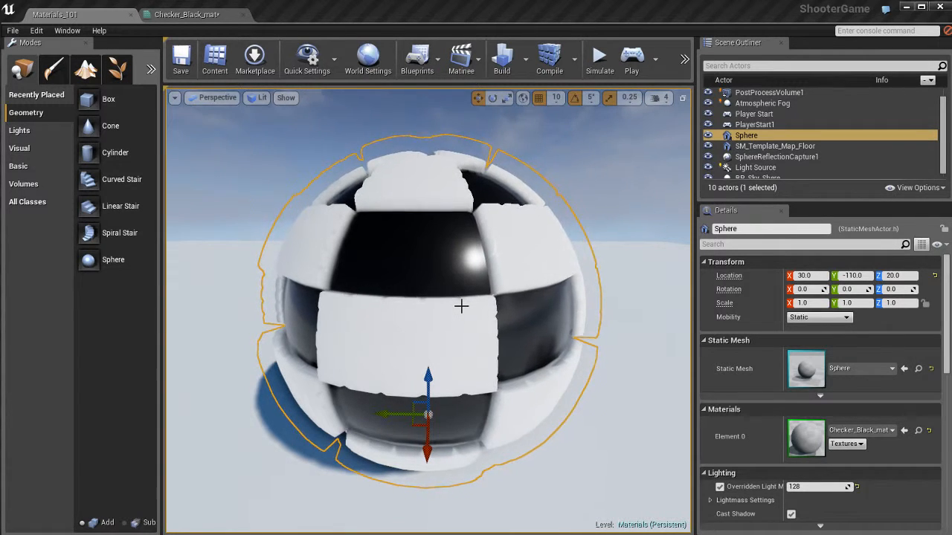
left_click_drag(462, 306, 461, 306, "alt")
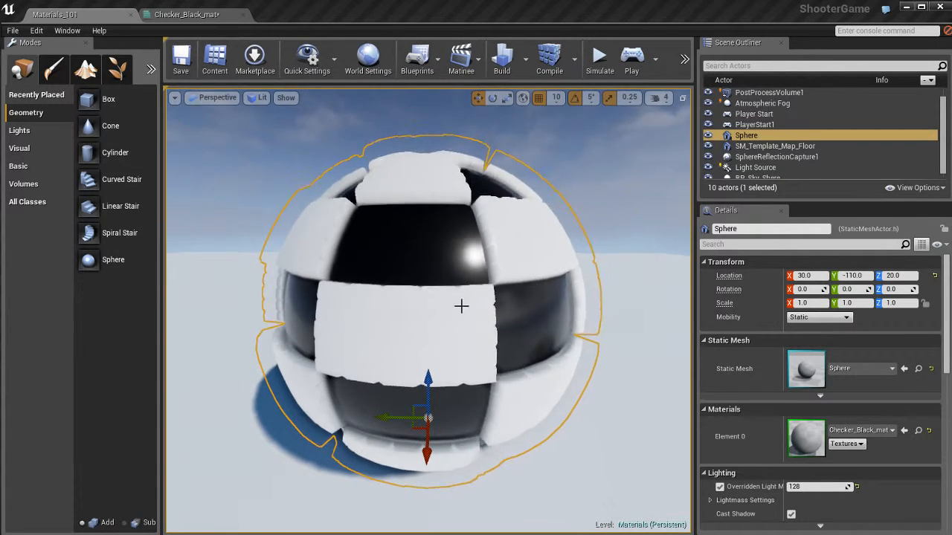
key("alt+2")
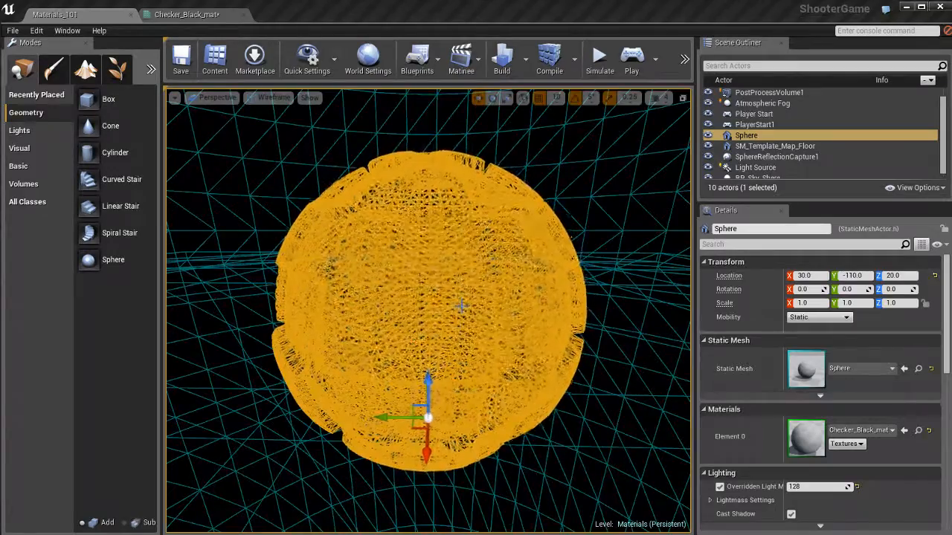
left_click_drag(461, 307, 462, 308, "alt")
key("alt+4")
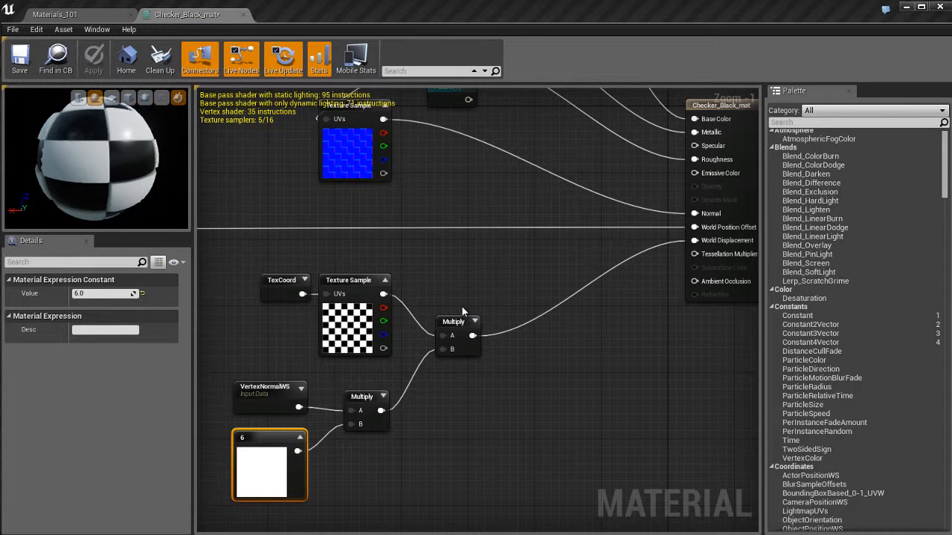
Step: Add a Constant node with value 10 to Checker_Black_mat and connect it to Tessellation Multiplier
right_click_drag(453, 406, 479, 398)
left_click(470, 402)
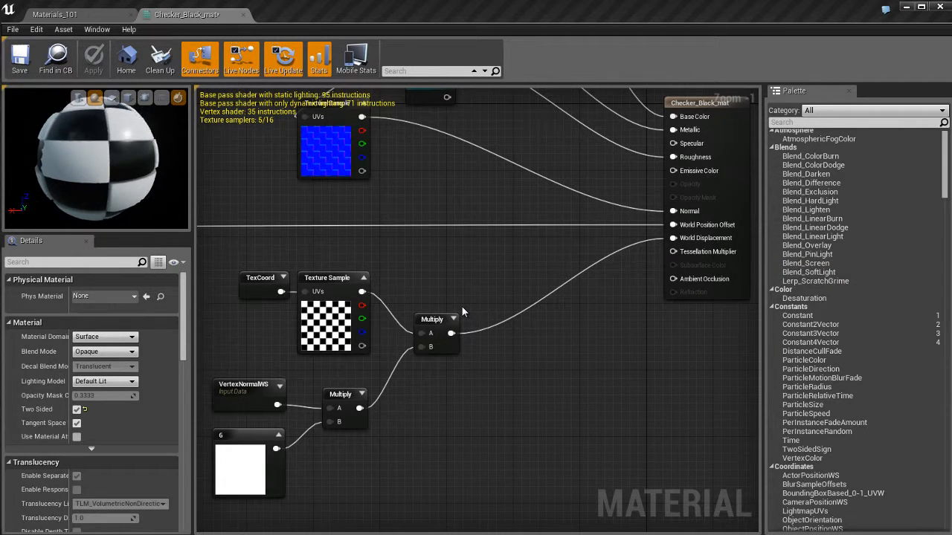
key("1")
left_click(583, 342)
left_click(651, 347)
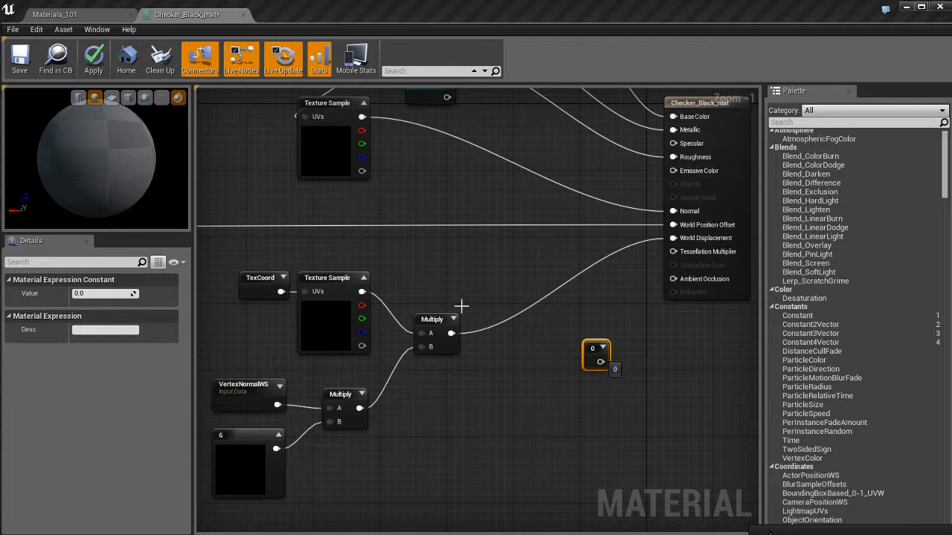
left_click_drag(601, 362, 675, 252)
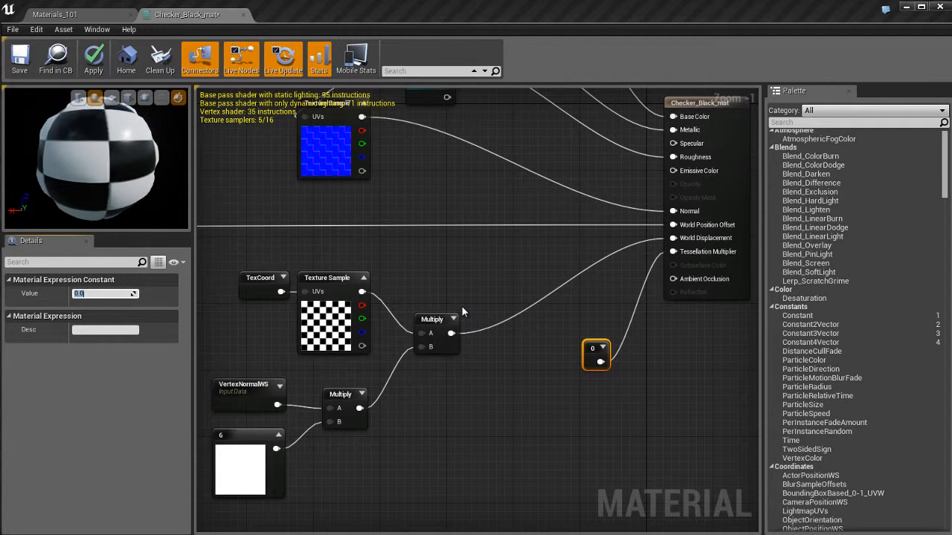
type("10")
key("Return")
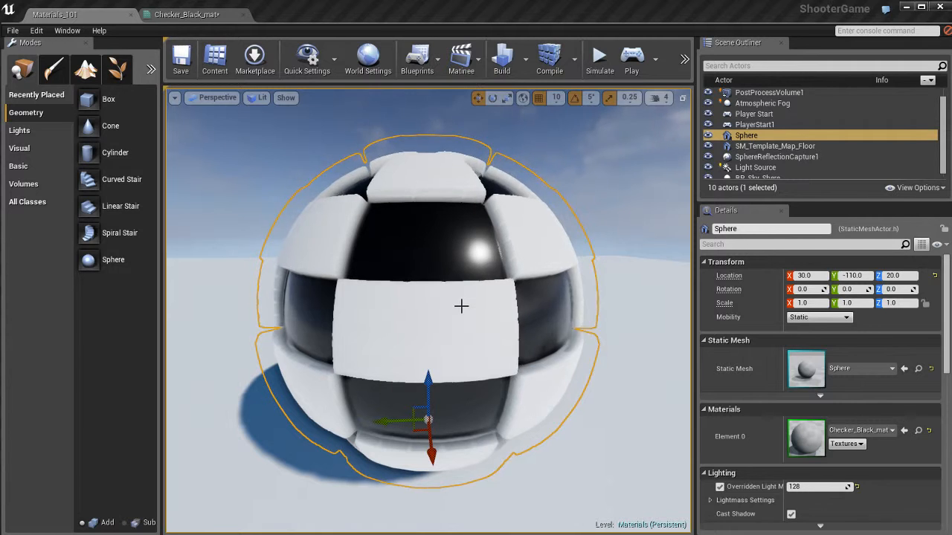
Step: Return to Checker_Black_mat and set the Constant feeding Tessellation Multiplier to 100
left_click(187, 15)
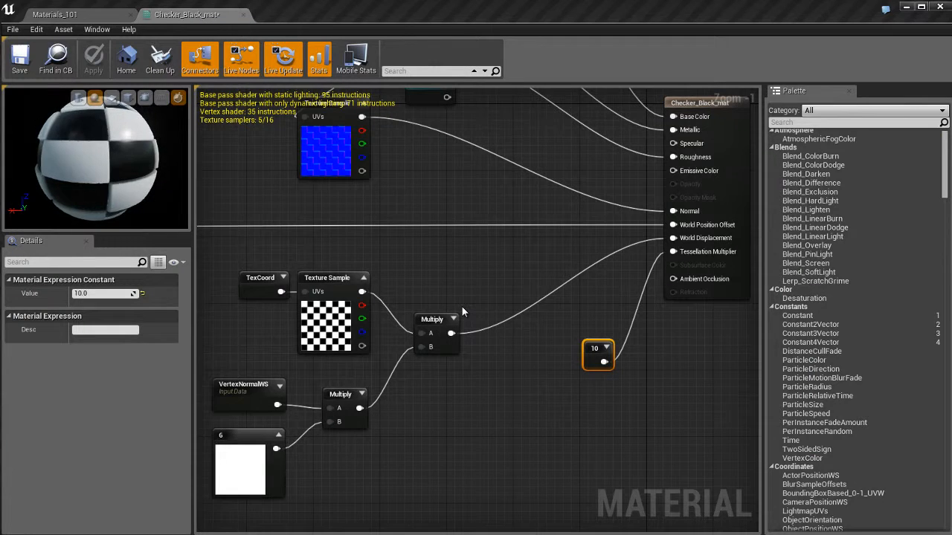
key("Return")
type("100")
key("Return")
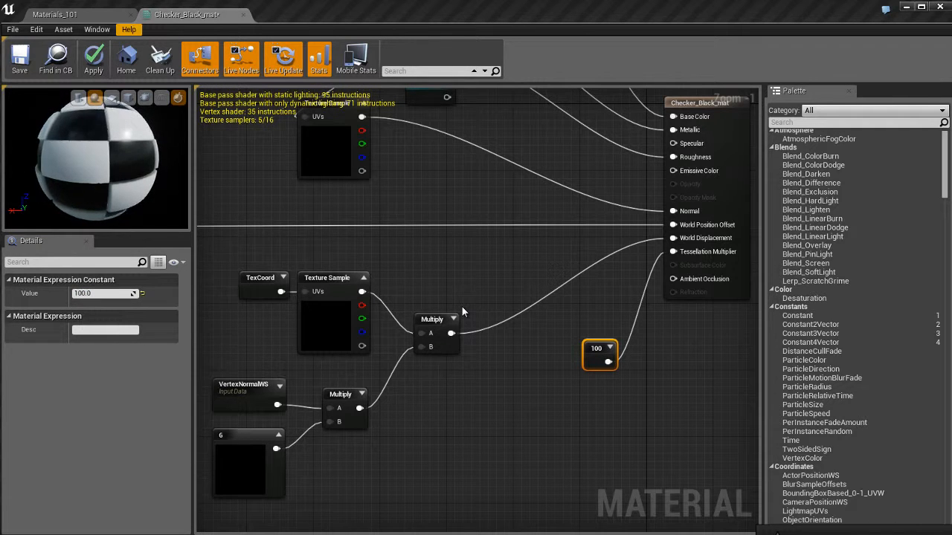
Step: Apply the tessellation changes to Checker_Black_mat
left_click(102, 15)
left_click(176, 15)
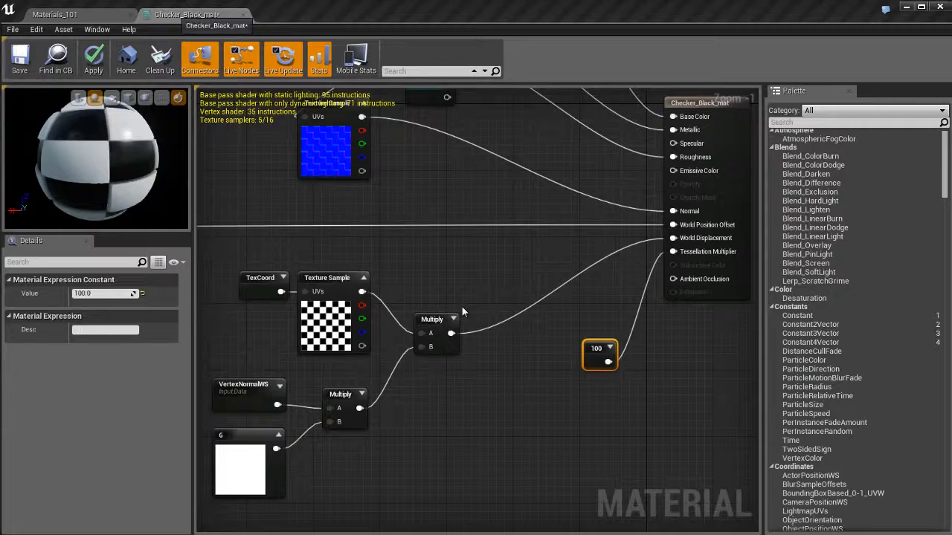
left_click(94, 58)
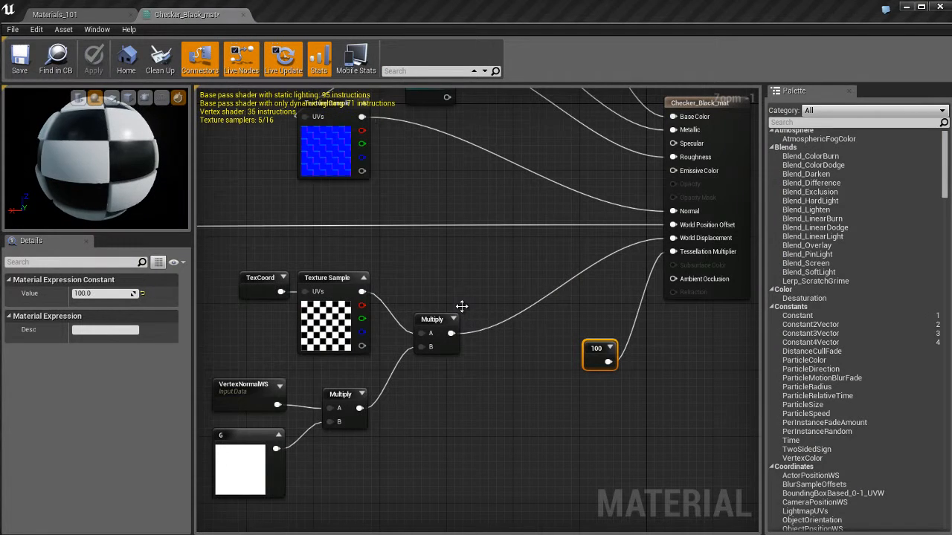
Step: Move the 100 Constant node slightly down and away from the main material node, towards the Multiply nodes
left_click(332, 316)
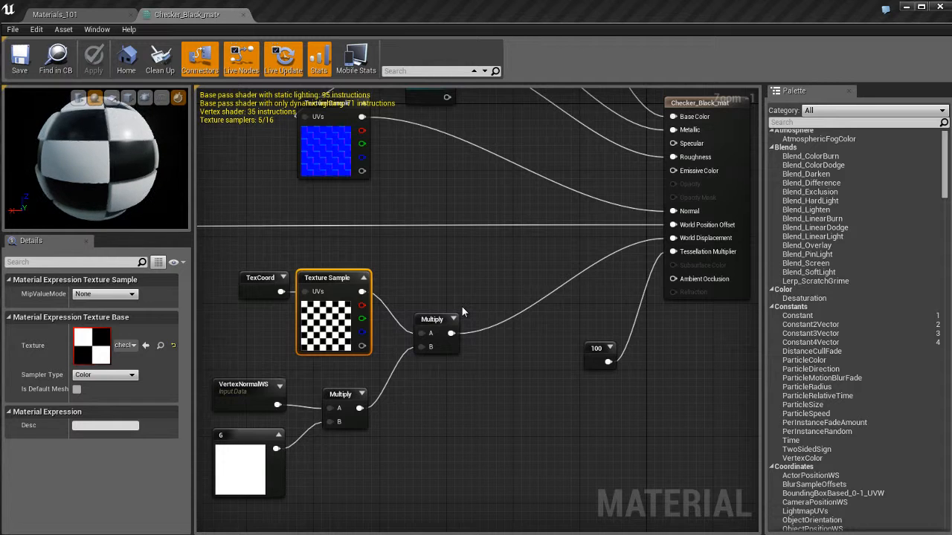
left_click(462, 312)
left_click_drag(593, 349, 556, 362)
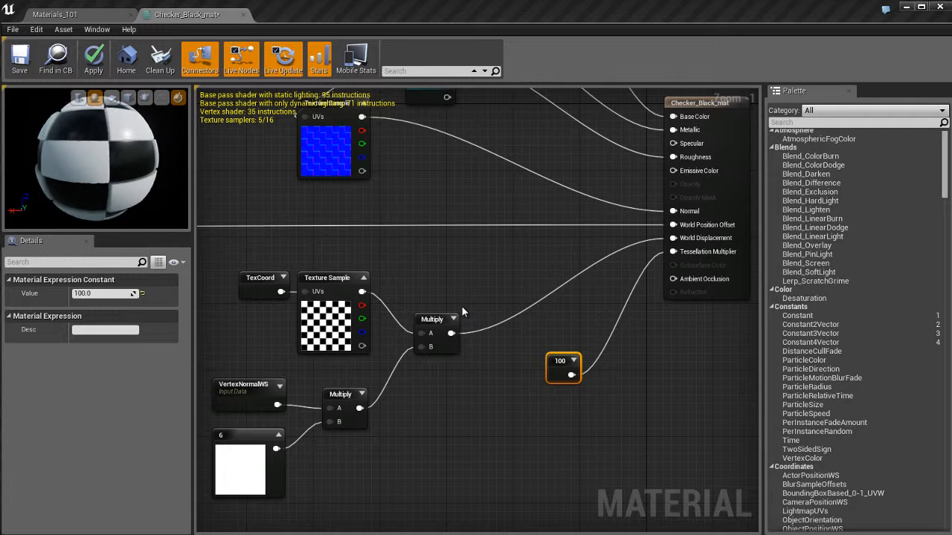
right_click_drag(463, 312, 476, 314)
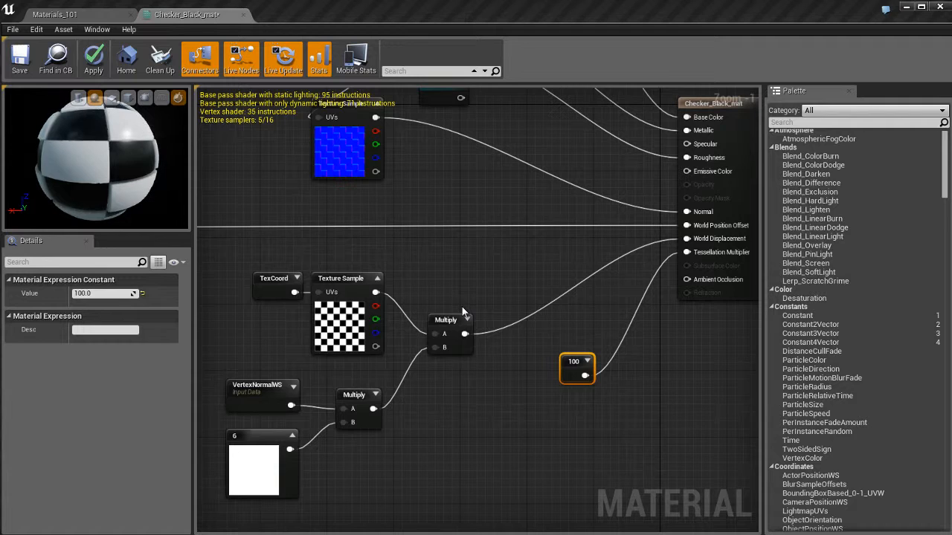
right_click_drag(462, 311, 462, 307)
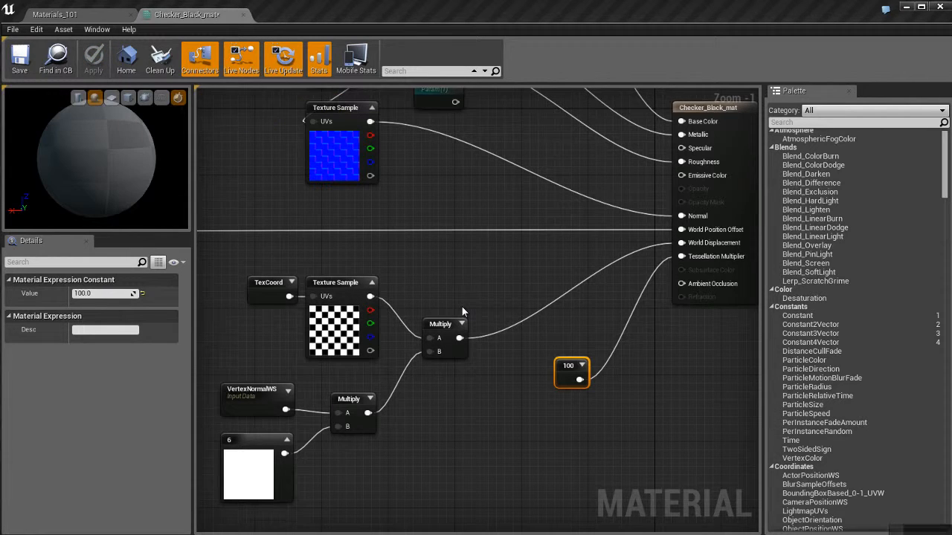
Step: Set the D3D11 tessellation mode of Checker_Black_mat to PN Triangles and apply the change
left_click(462, 311)
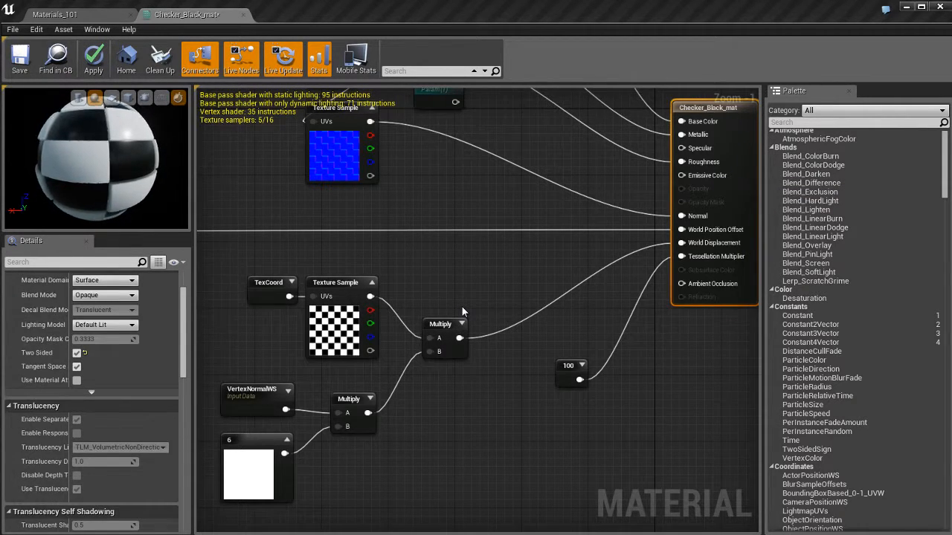
scroll(92, 402, "down", 14)
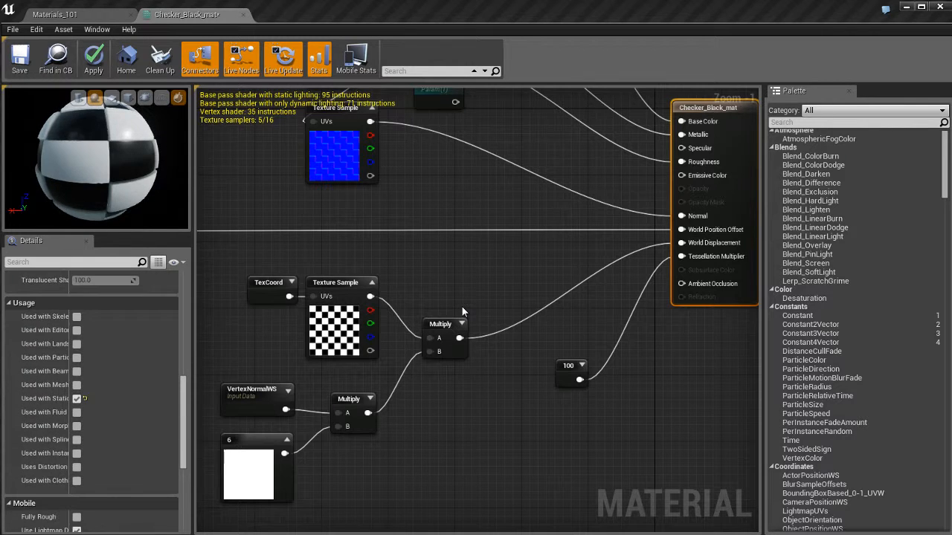
scroll(144, 348, "down", 3)
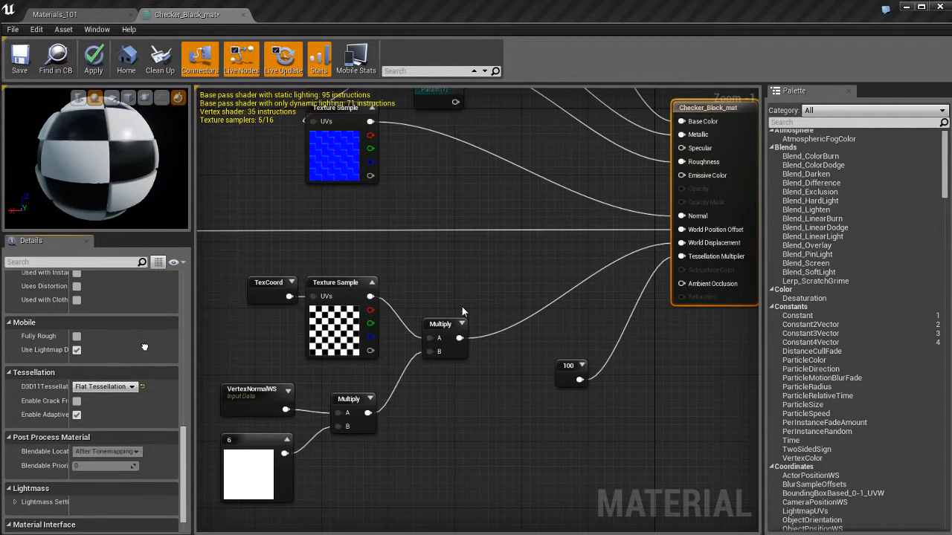
left_click(104, 387)
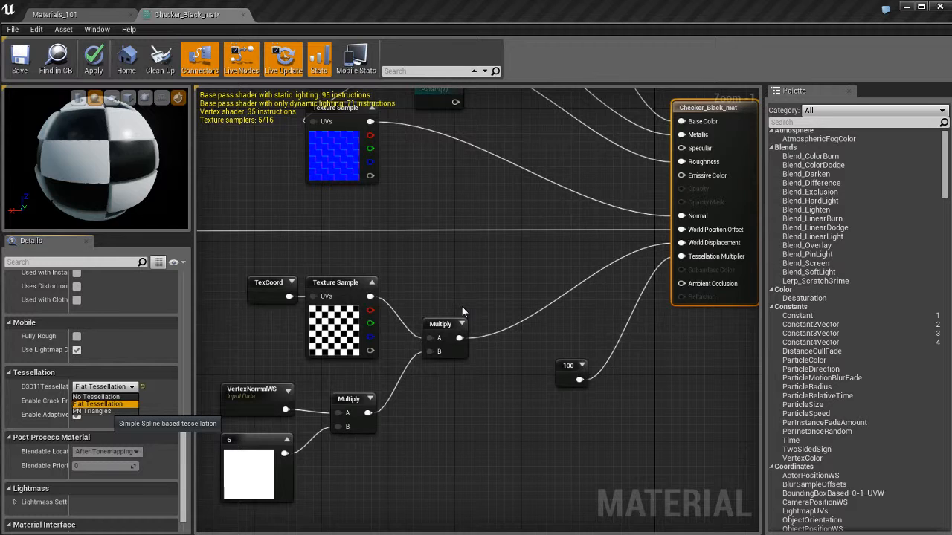
left_click(91, 411)
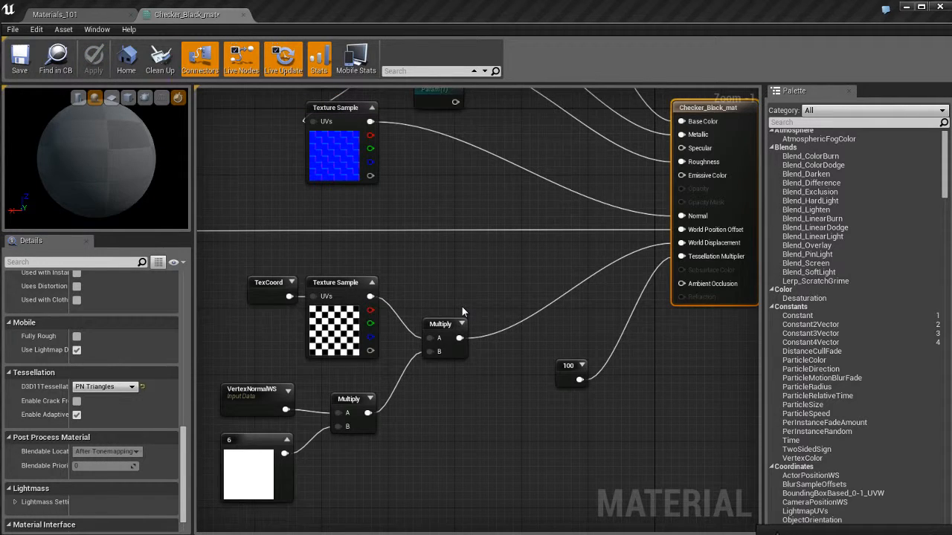
Step: Examine the displaced sphere in the level from nearer and farther away, and return to Checker_Black_mat
left_click(71, 14)
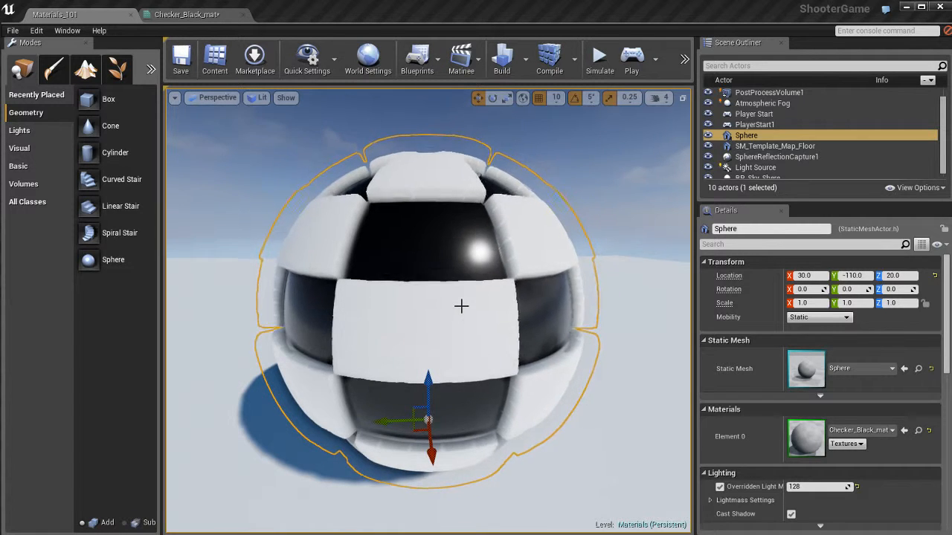
scroll(462, 305, "down", 4)
left_click_drag(461, 306, 462, 312, "alt")
scroll(462, 311, "down", 3)
scroll(462, 312, "up", 6)
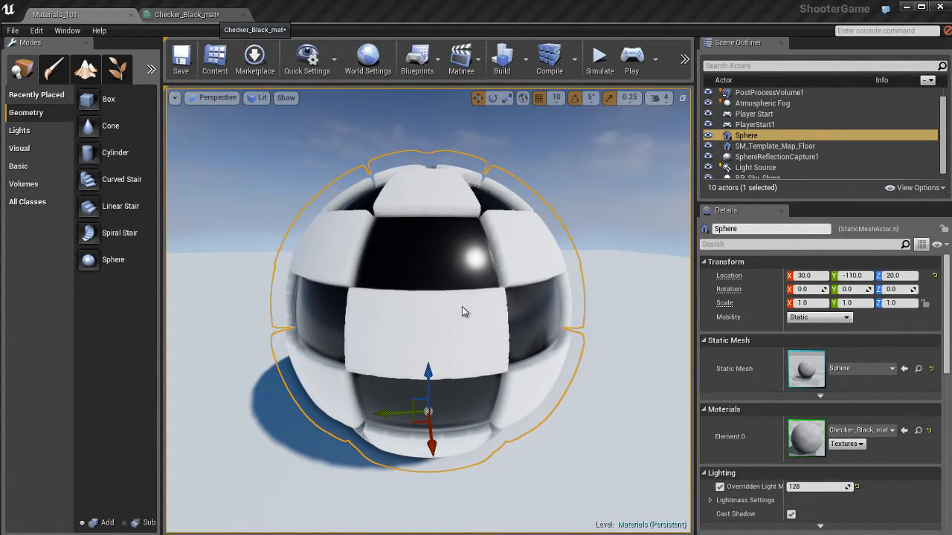
key("ctrl+Tab")
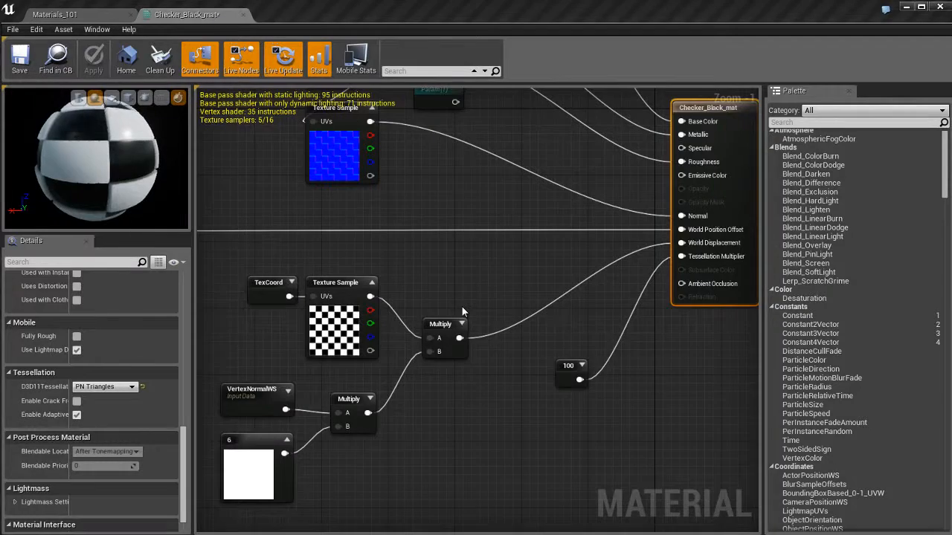